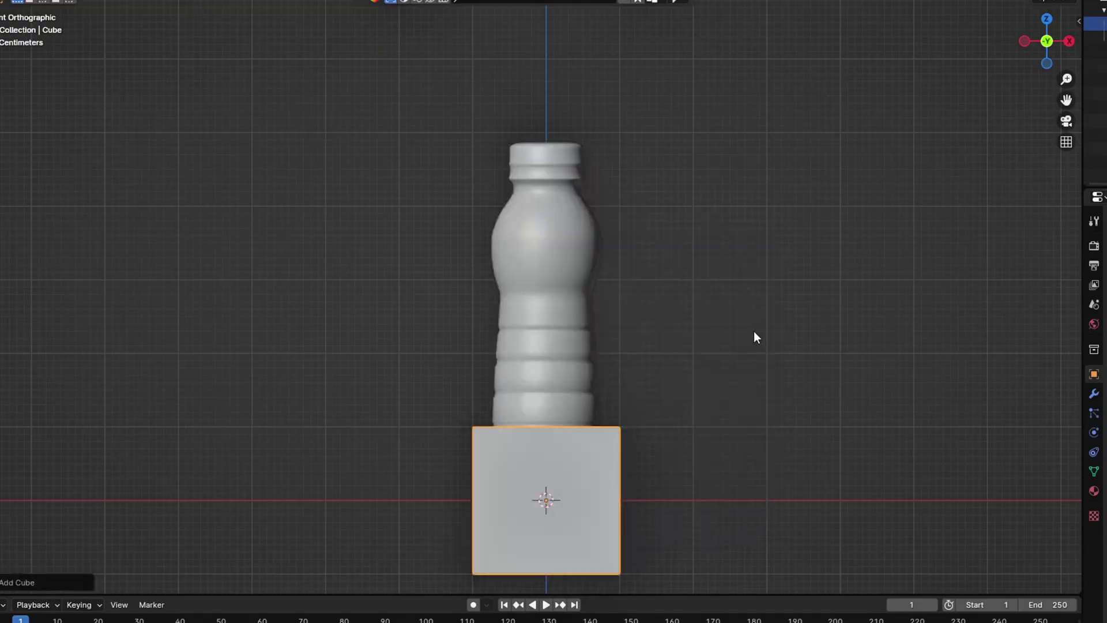
Move the cube up to the bottle's middle and shrink it.
{"action": "key", "text": "g"}
{"action": "left_click", "coordinate": [729, 286]}
{"action": "key", "text": "s"}
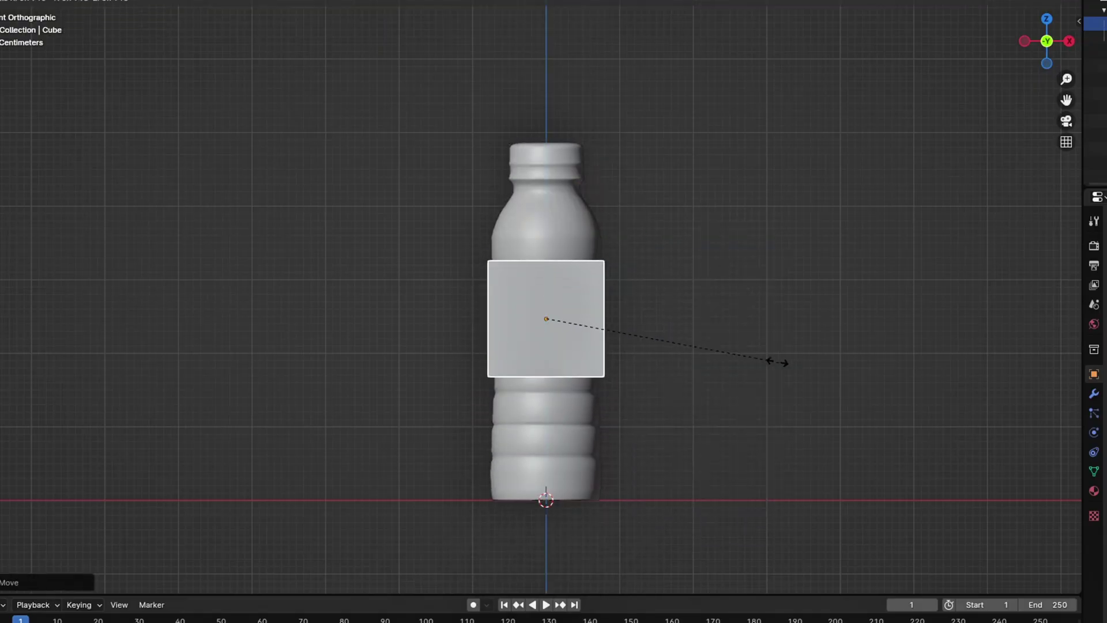
{"action": "left_click", "coordinate": [752, 353]}
Turn the cube into a liquid setup with Object > Quick Effects > Quick Liquid.
{"action": "left_click", "coordinate": [211, 20]}
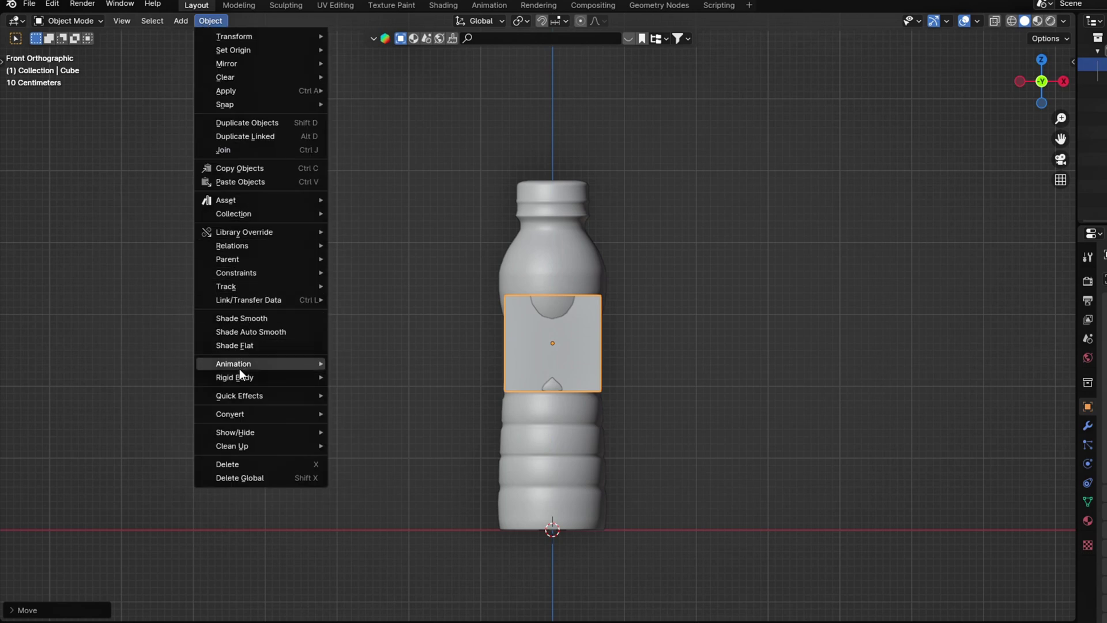
{"action": "mouse_move", "coordinate": [238, 378]}
{"action": "mouse_move", "coordinate": [260, 395]}
{"action": "left_click", "coordinate": [383, 437]}
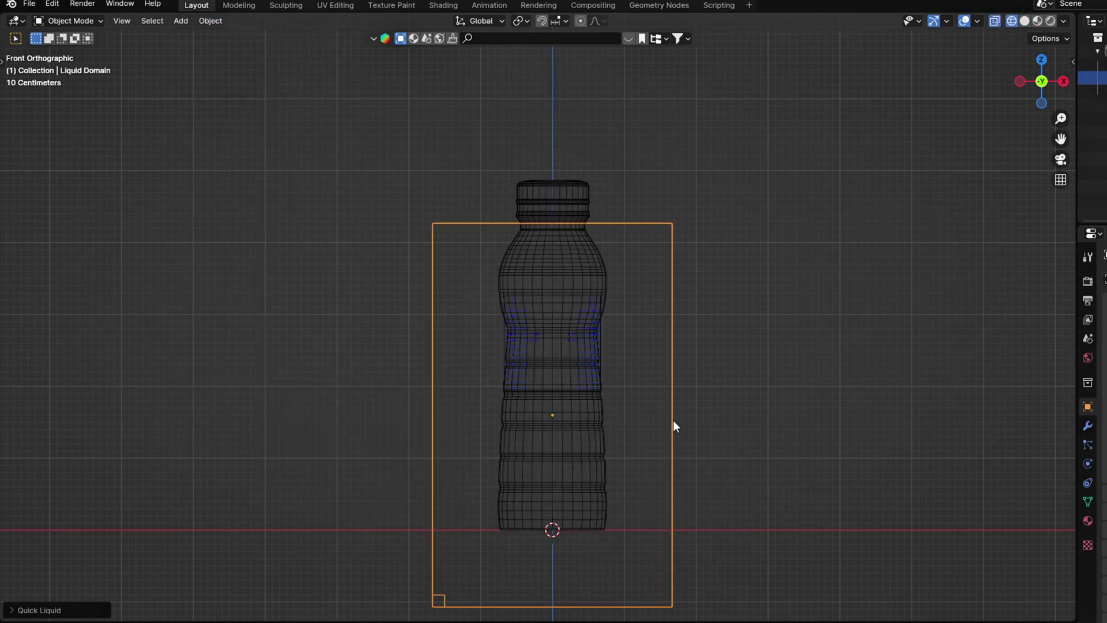
Move the liquid domain up to the bottle and widen it horizontally.
{"action": "scroll", "coordinate": [714, 462], "scroll_direction": "down", "scroll_amount": 2}
{"action": "key", "text": "g"}
{"action": "left_click", "coordinate": [721, 424]}
{"action": "key", "text": "s"}
{"action": "key", "text": "shift+z"}
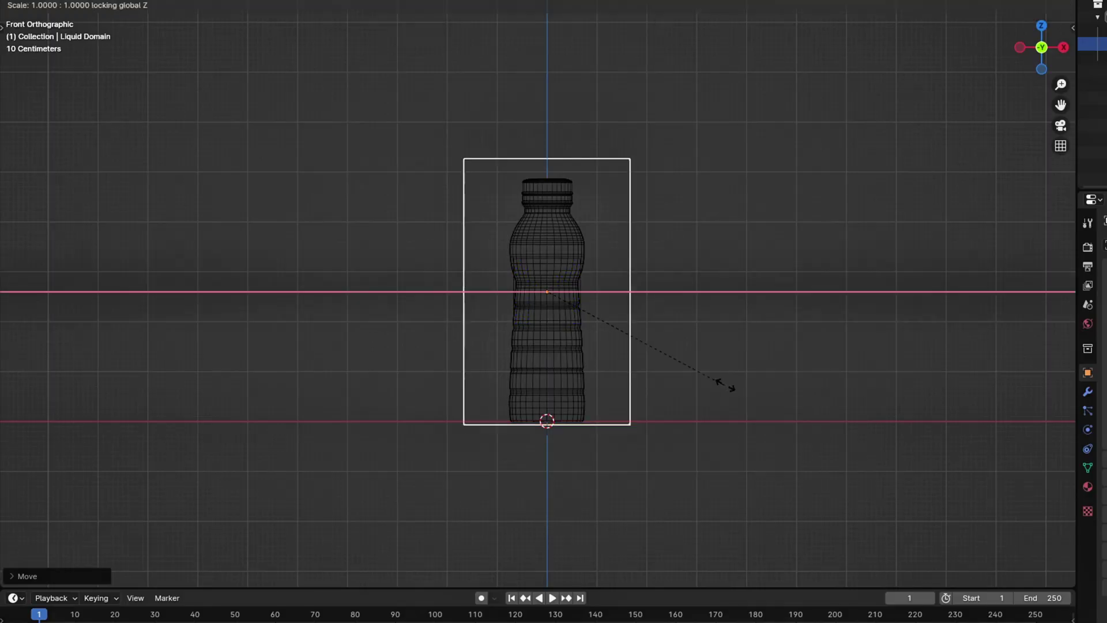
{"action": "left_click", "coordinate": [481, 366]}
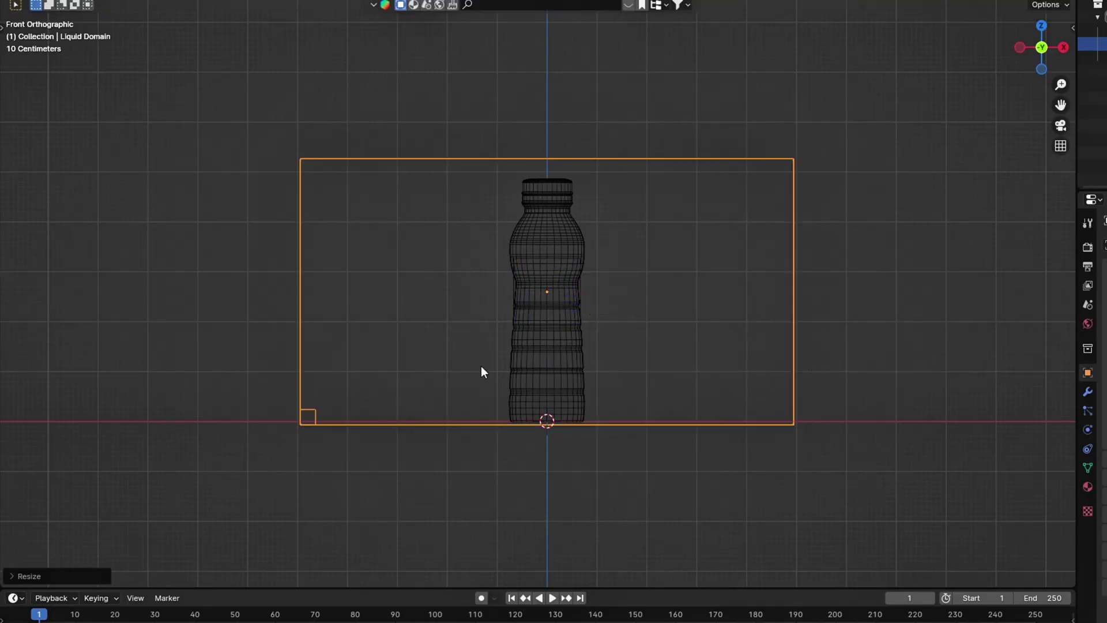
Widen the domain's footprint further and stretch it taller around the bottle.
{"action": "middle_click_drag", "start_coordinate": [481, 366], "coordinate": [429, 384]}
{"action": "key", "text": "s"}
{"action": "key", "text": "shift+z"}
{"action": "left_click", "coordinate": [791, 398]}
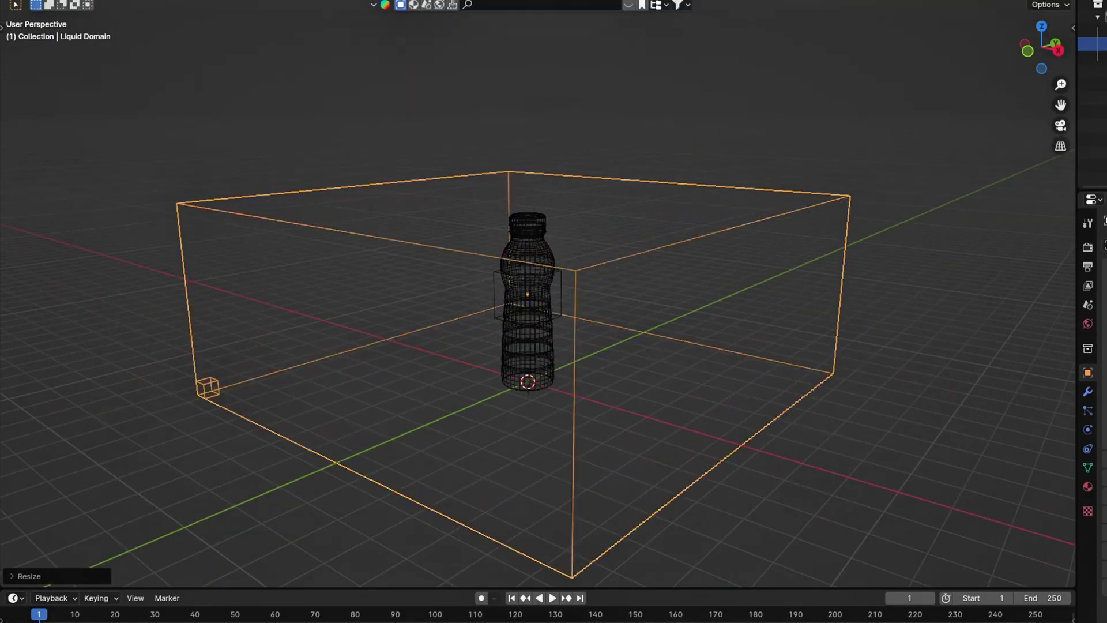
{"action": "key", "text": "s"}
{"action": "key", "text": "z"}
{"action": "left_click", "coordinate": [552, 365]}
{"action": "middle_click_drag", "start_coordinate": [552, 360], "coordinate": [534, 298]}
Rename the small cube 'Liquid' and start moving it along Y beside the bottle.
{"action": "left_click", "coordinate": [555, 280]}
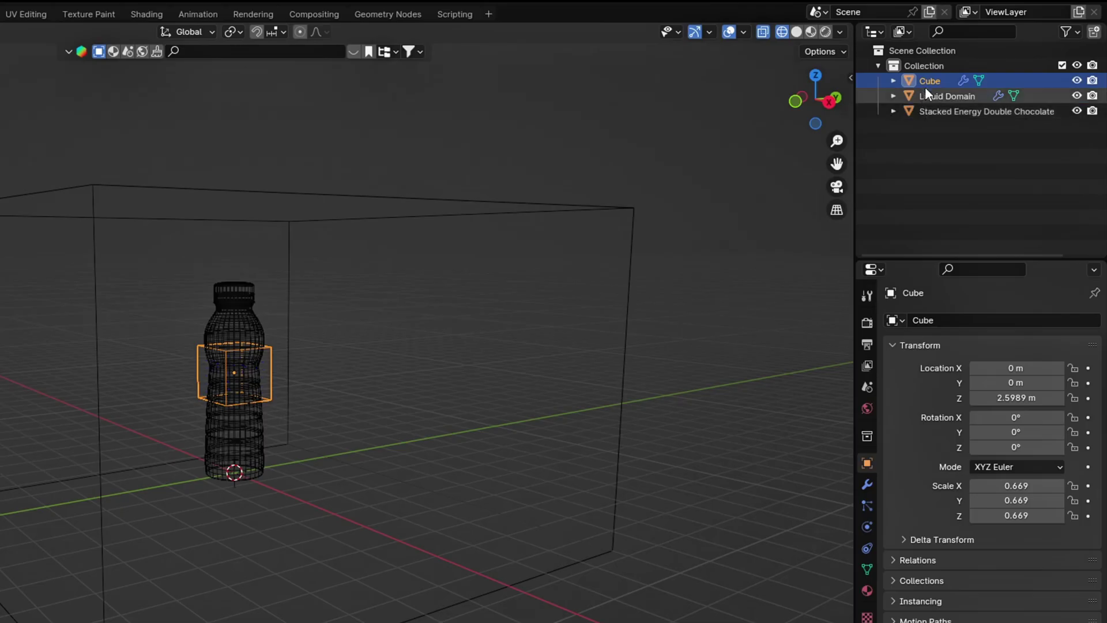
{"action": "double_click", "coordinate": [1106, 31]}
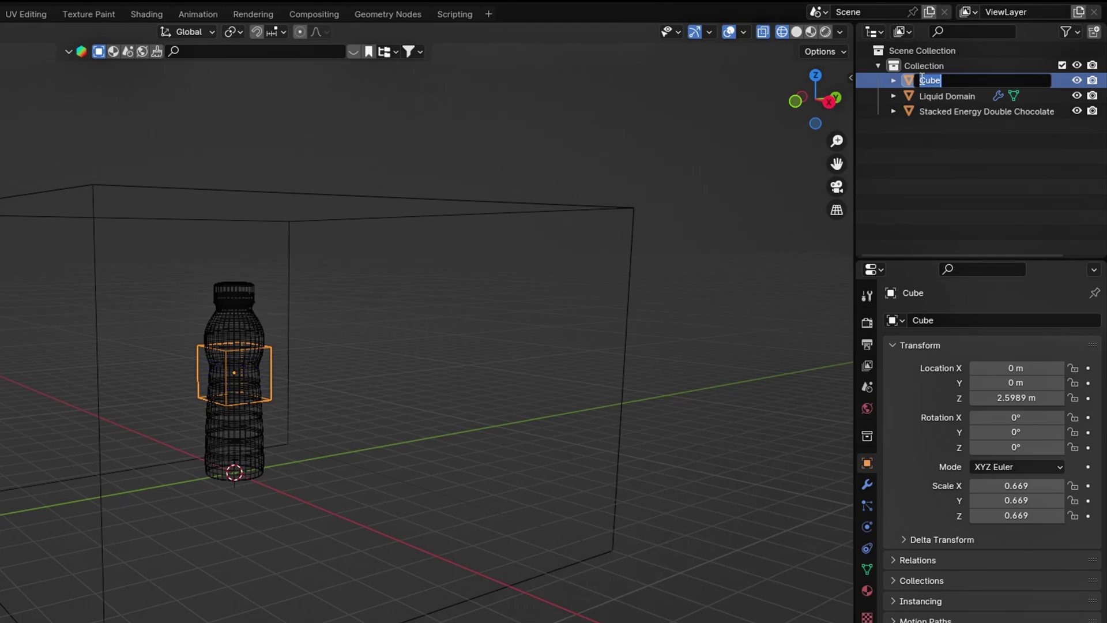
{"action": "type", "text": "Liquid"}
{"action": "key", "text": "Return"}
{"action": "key", "text": "KP_3"}
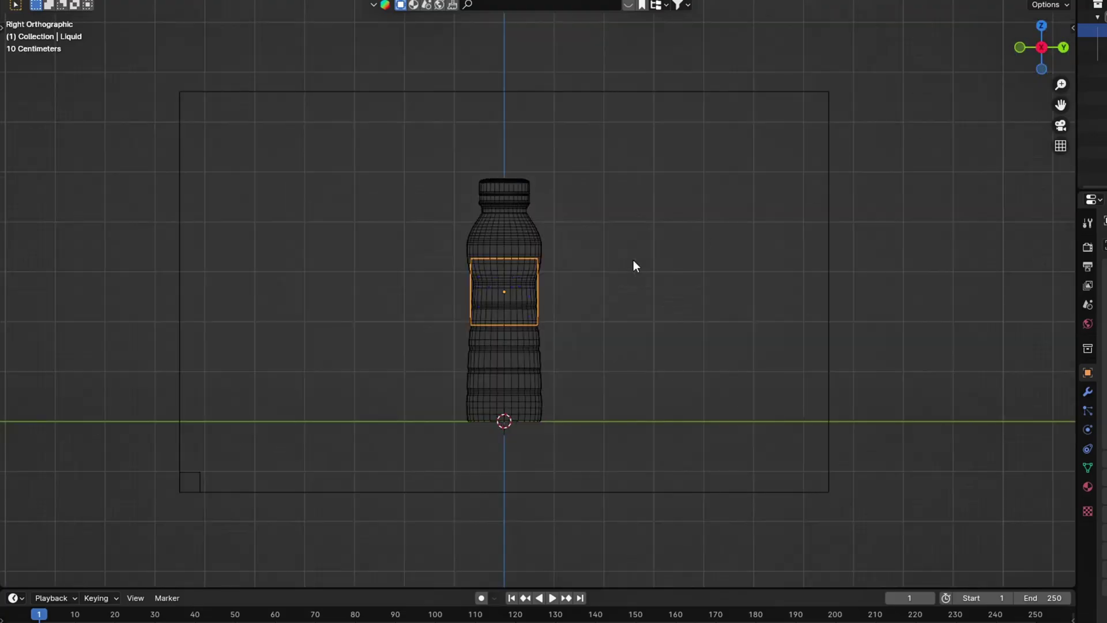
{"action": "key", "text": "g"}
{"action": "key", "text": "y"}
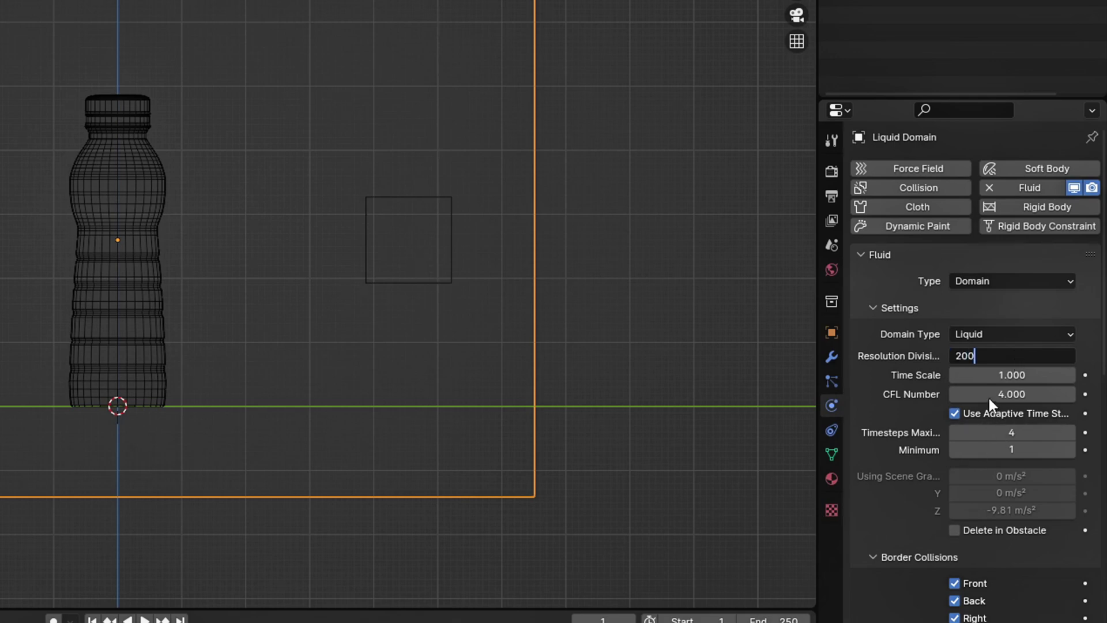
Set the domain resolution to 175 and switch the cache to a resumable Modular type.
{"action": "key", "text": "Return"}
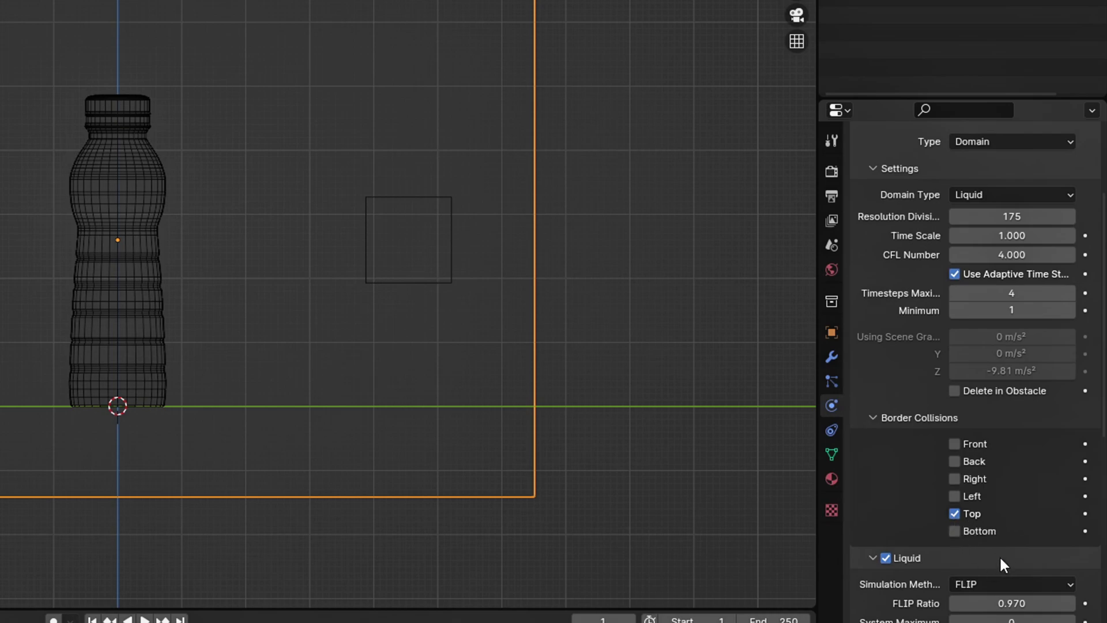
{"action": "scroll", "coordinate": [1084, 557], "scroll_direction": "down", "scroll_amount": 15}
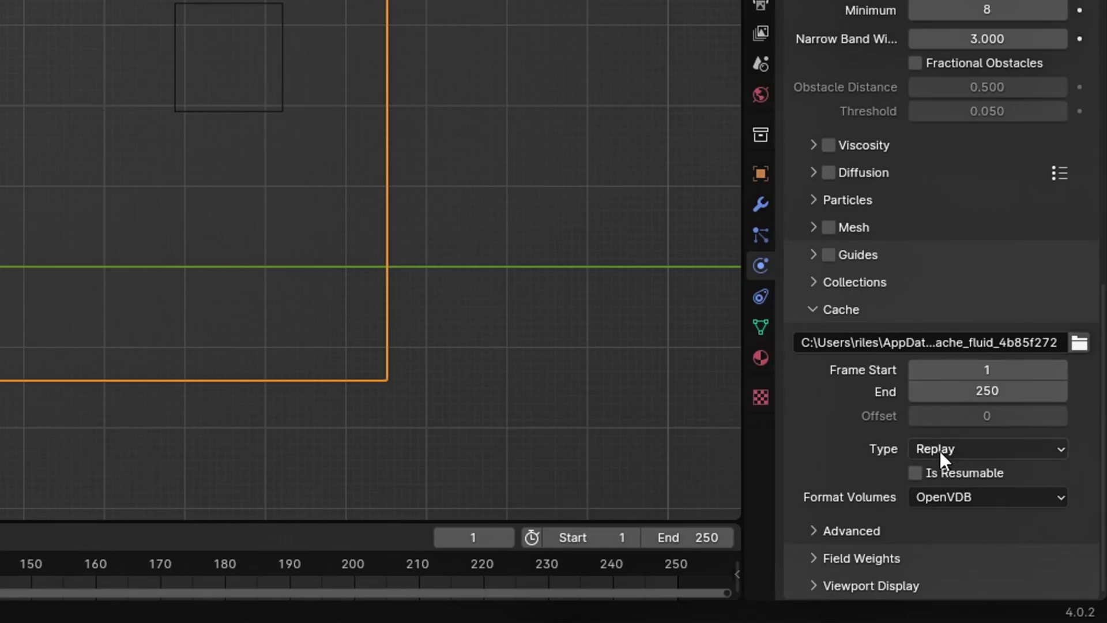
{"action": "left_click", "coordinate": [942, 451]}
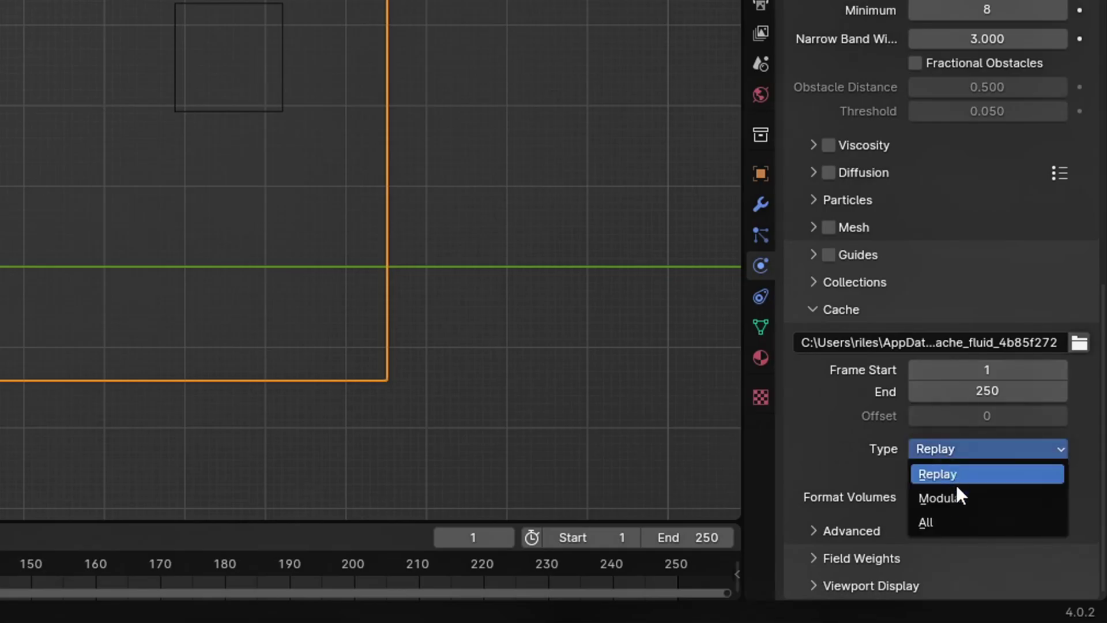
{"action": "left_click", "coordinate": [958, 494]}
{"action": "scroll", "coordinate": [950, 501], "scroll_direction": "up", "scroll_amount": 3}
{"action": "left_click", "coordinate": [934, 538]}
Set both the cache end frame and the scene end frame to 70.
{"action": "scroll", "coordinate": [812, 466], "scroll_direction": "down", "scroll_amount": 2}
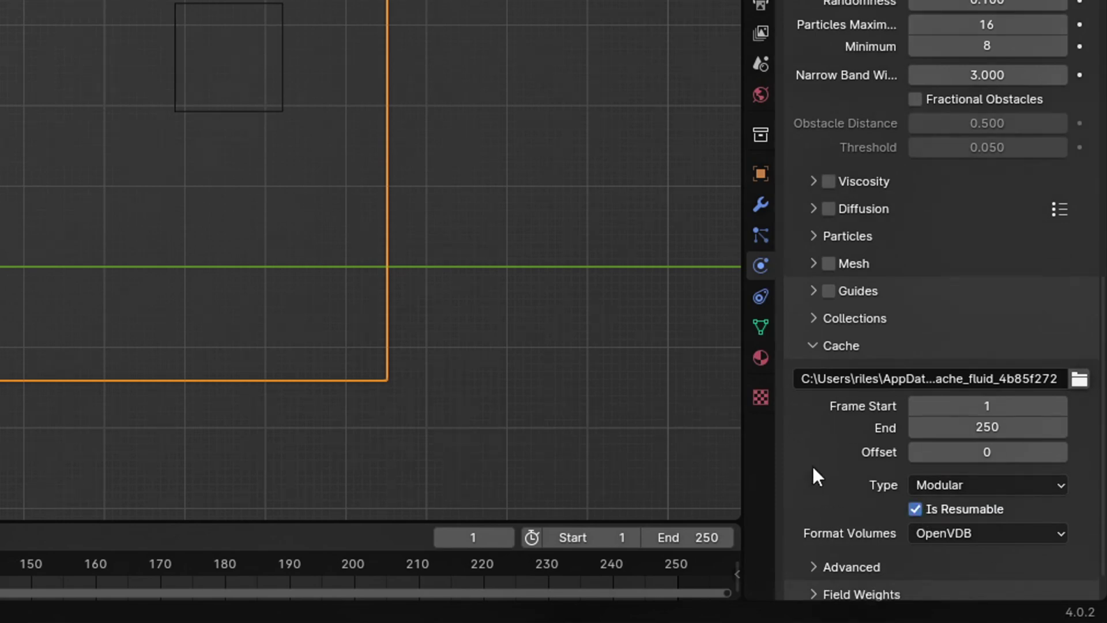
{"action": "left_click", "coordinate": [1015, 427]}
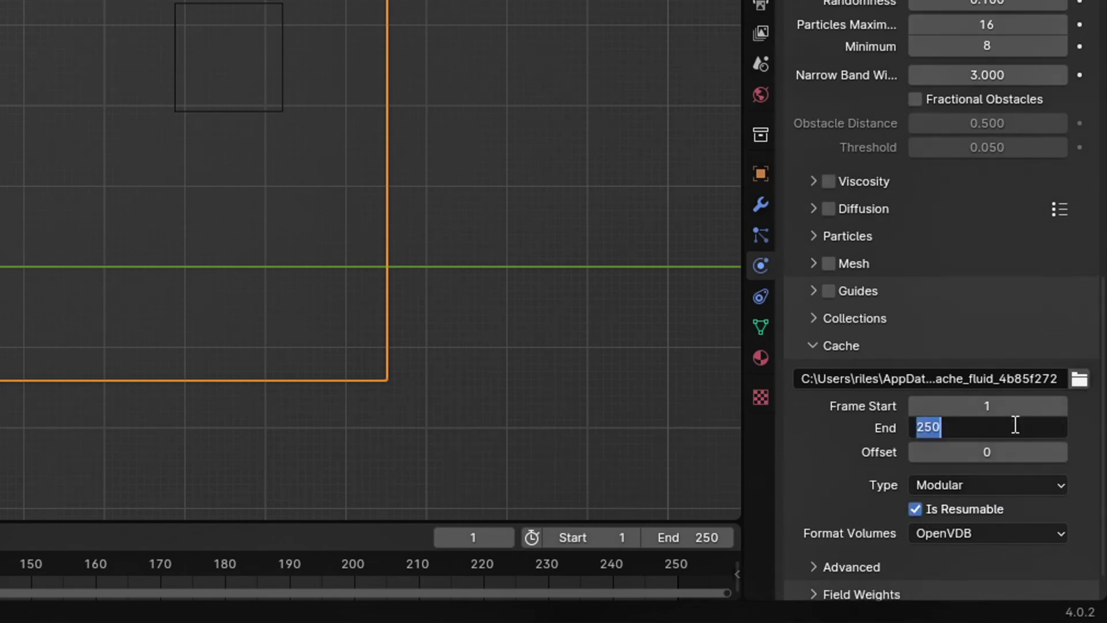
{"action": "type", "text": "70"}
{"action": "key", "text": "Return"}
{"action": "left_click_drag", "start_coordinate": [709, 521], "coordinate": [709, 377]}
{"action": "left_click", "coordinate": [692, 393]}
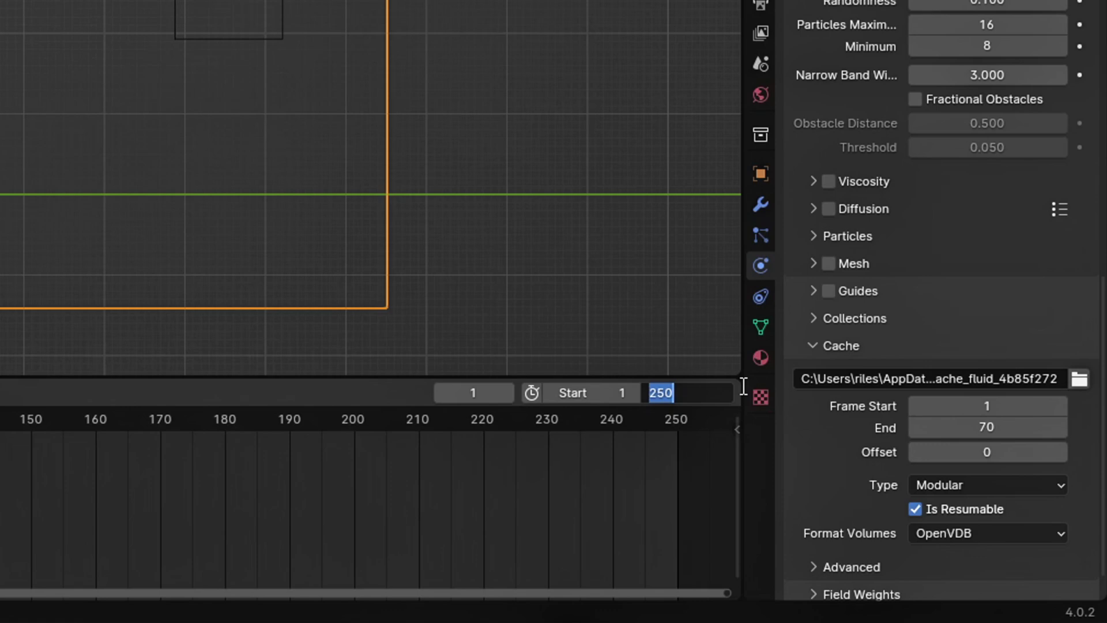
{"action": "type", "text": "70"}
{"action": "key", "text": "Return"}
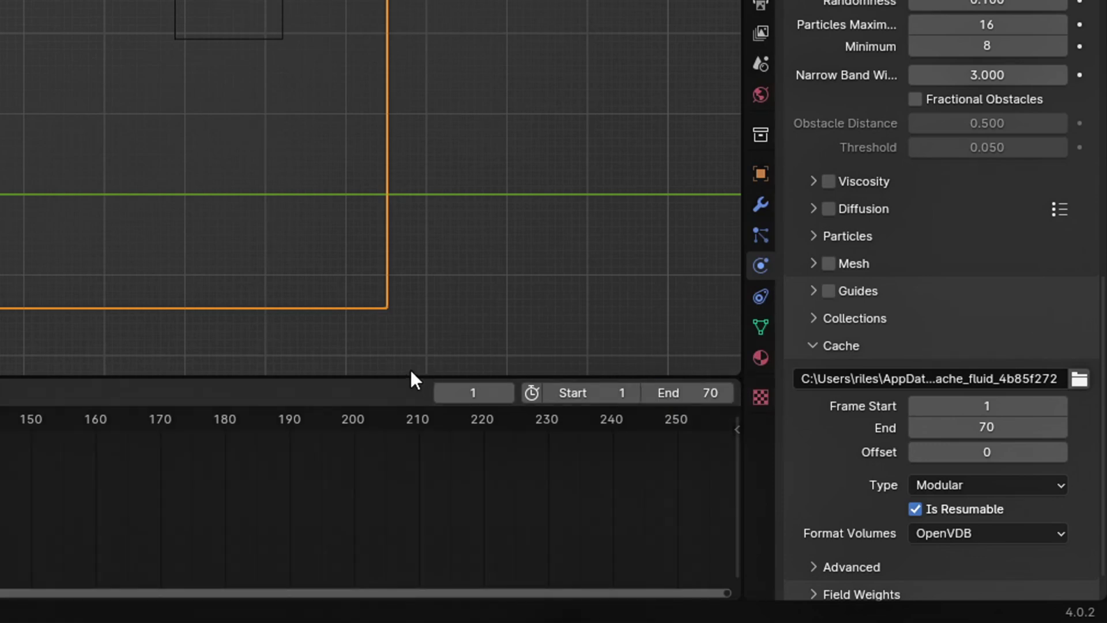
Set the domain's gravity field weight to 0, then show the scene properties.
{"action": "left_click_drag", "start_coordinate": [414, 376], "coordinate": [414, 460]}
{"action": "left_click", "coordinate": [861, 594]}
{"action": "scroll", "coordinate": [946, 462], "scroll_direction": "down", "scroll_amount": 8}
{"action": "left_click", "coordinate": [982, 398]}
{"action": "type", "text": "0"}
{"action": "key", "text": "Return"}
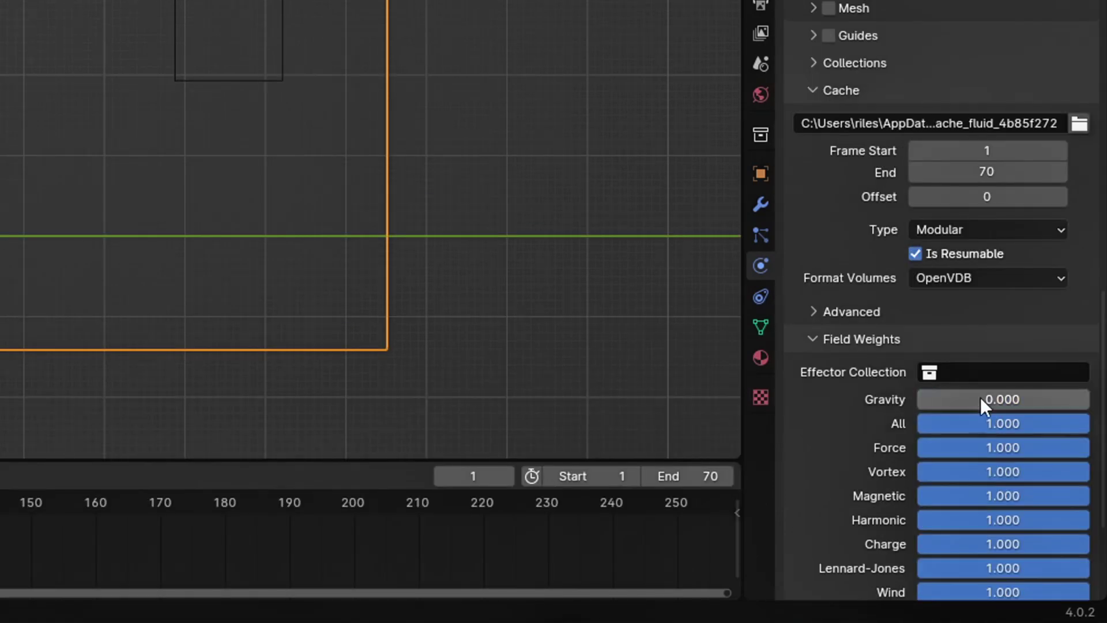
{"action": "left_click", "coordinate": [761, 4]}
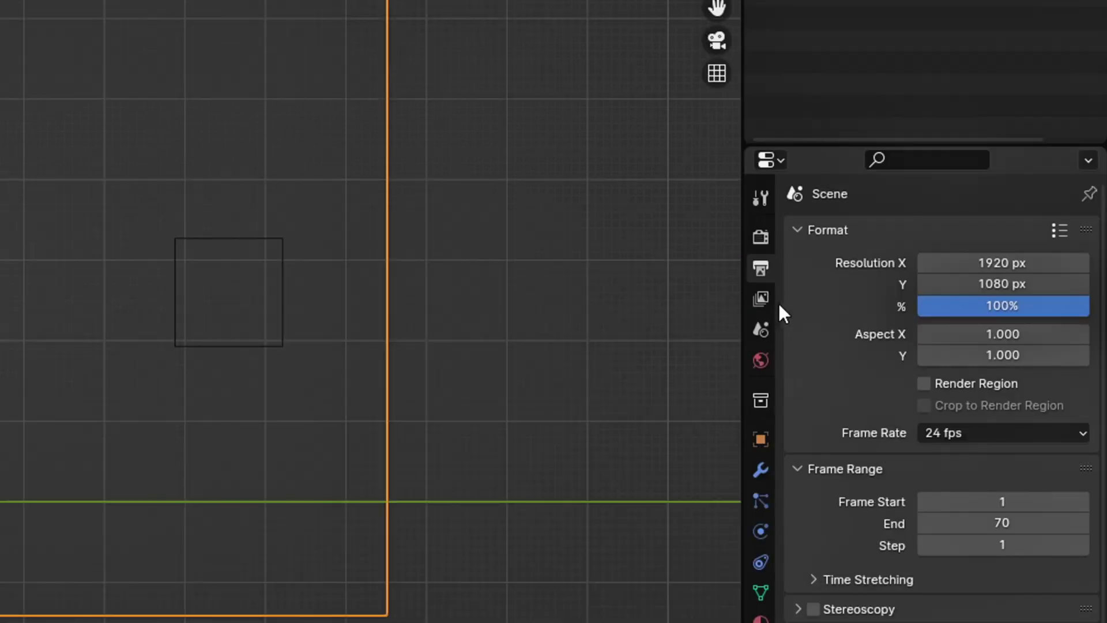
{"action": "left_click", "coordinate": [762, 331]}
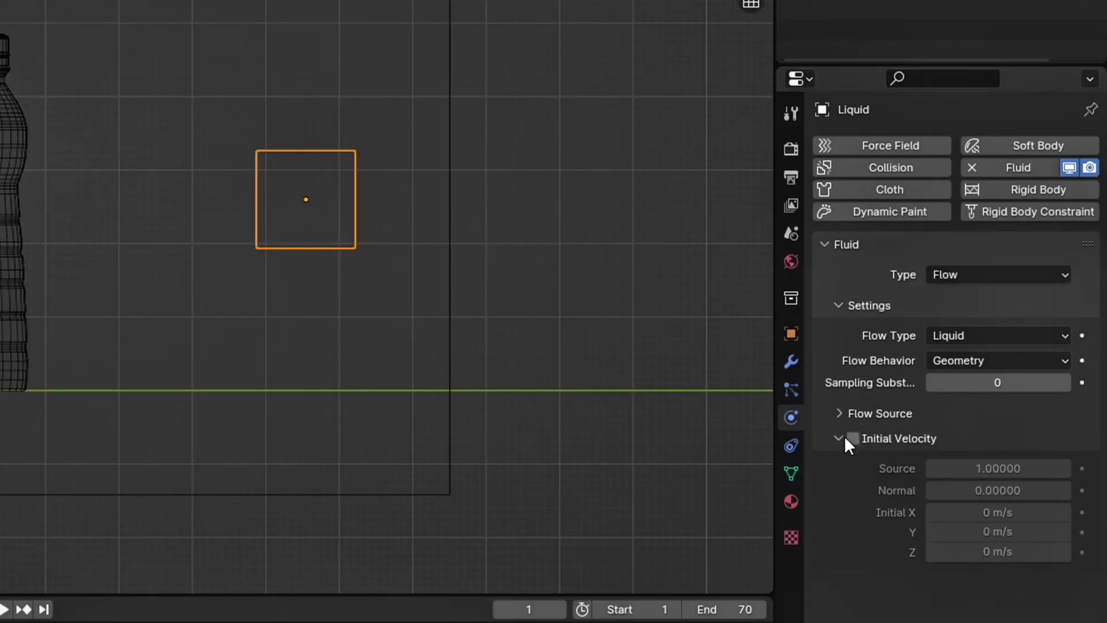
Enable initial velocity on the Liquid flow with Y set to -1 m/s.
{"action": "left_click", "coordinate": [840, 438]}
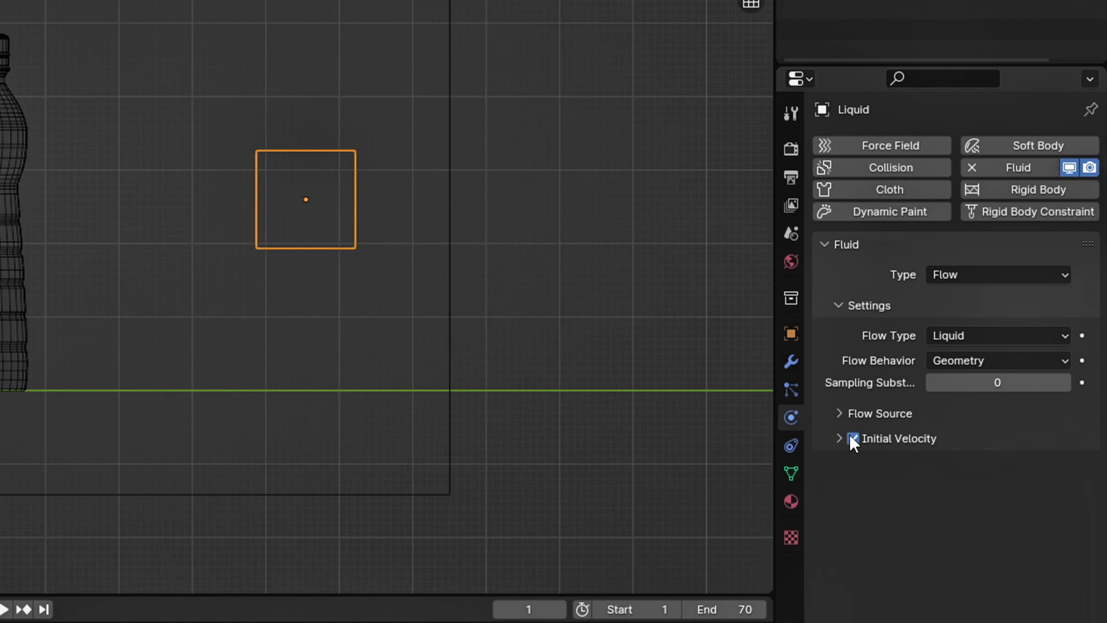
{"action": "left_click", "coordinate": [840, 438]}
{"action": "left_click", "coordinate": [839, 438]}
{"action": "left_click", "coordinate": [840, 438]}
{"action": "left_click", "coordinate": [854, 438]}
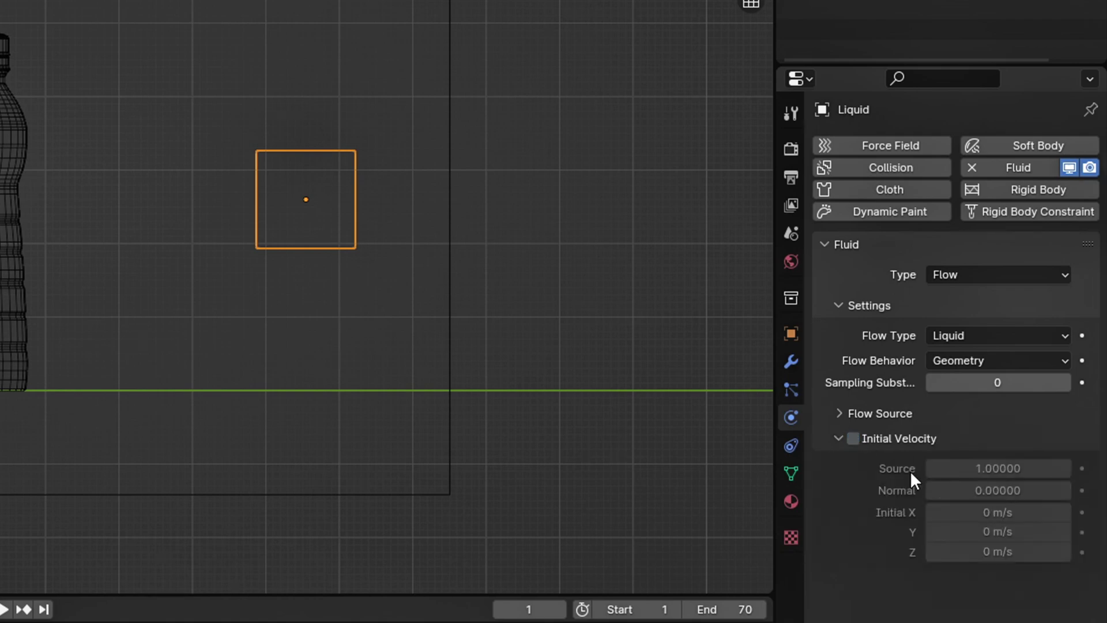
{"action": "left_click", "coordinate": [854, 438]}
{"action": "left_click", "coordinate": [1001, 534]}
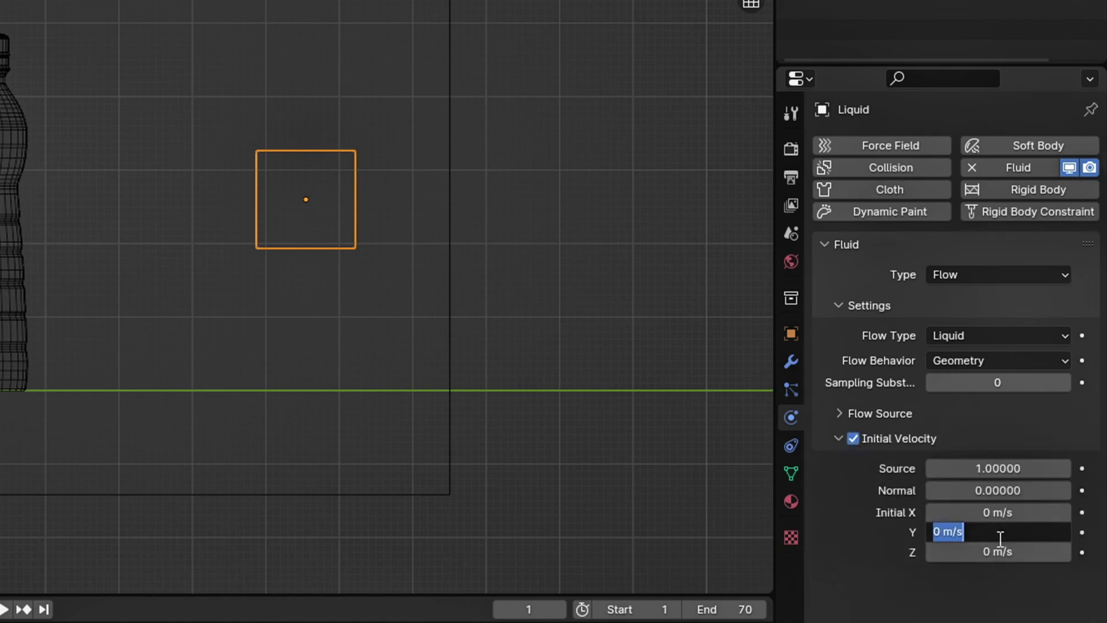
{"action": "type", "text": "-1"}
{"action": "key", "text": "Return"}
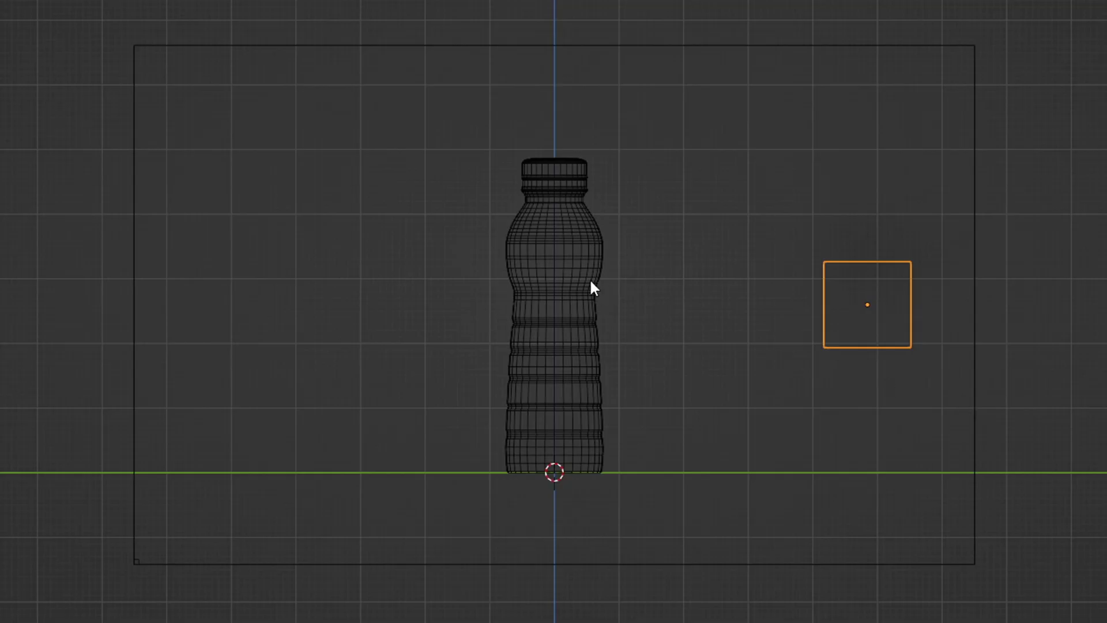
Add fluid physics to the bottle and set its type to Effector.
{"action": "left_click", "coordinate": [573, 268]}
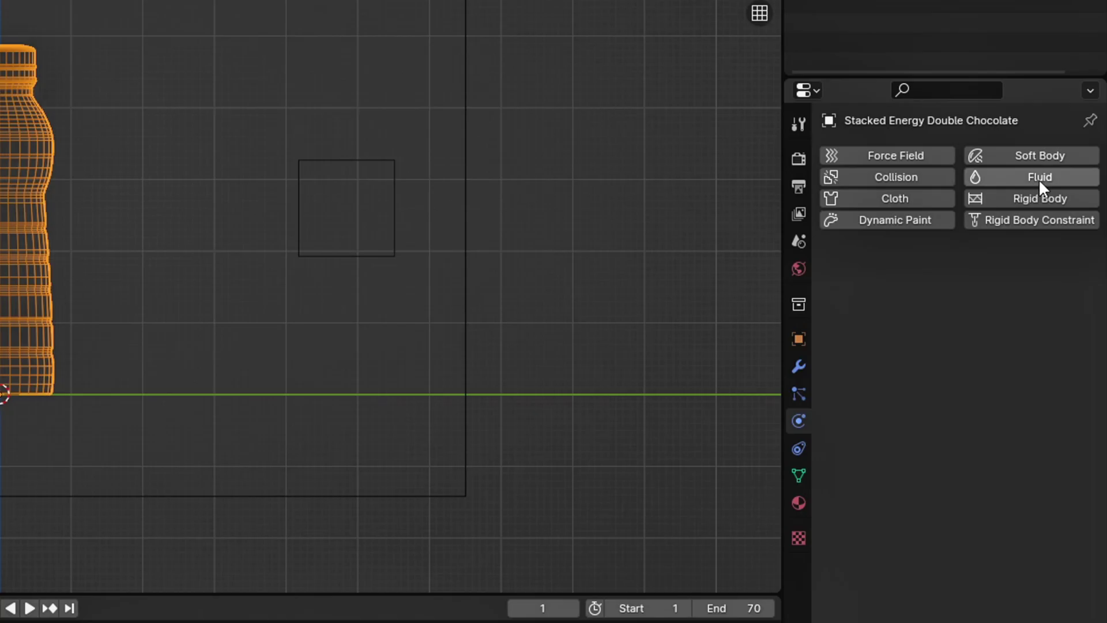
{"action": "left_click", "coordinate": [1032, 177]}
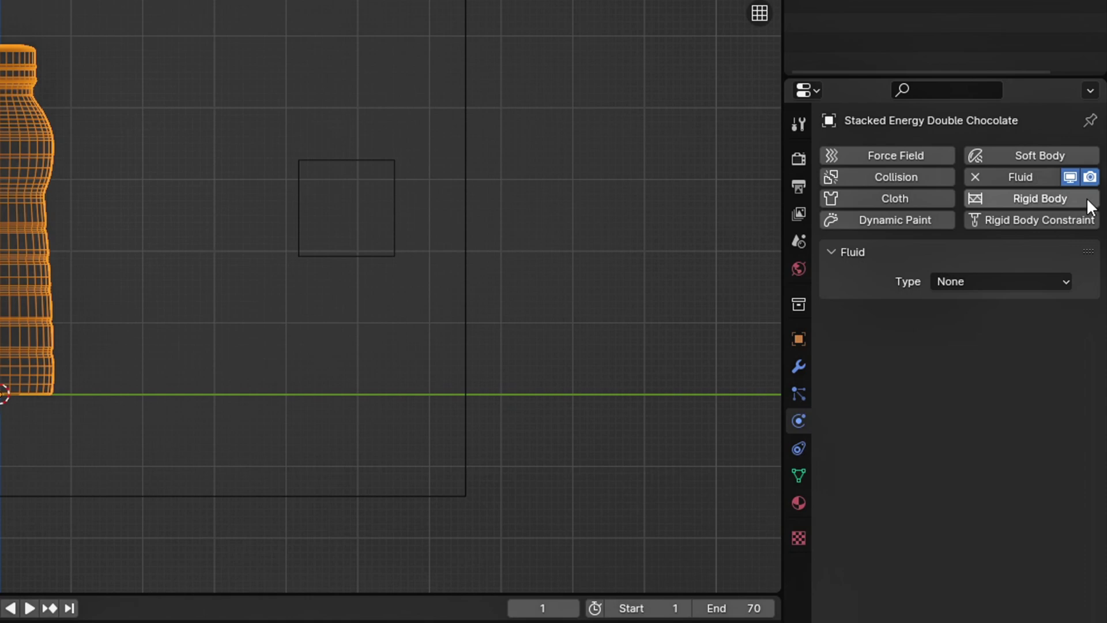
{"action": "left_click", "coordinate": [993, 281]}
{"action": "left_click", "coordinate": [962, 365]}
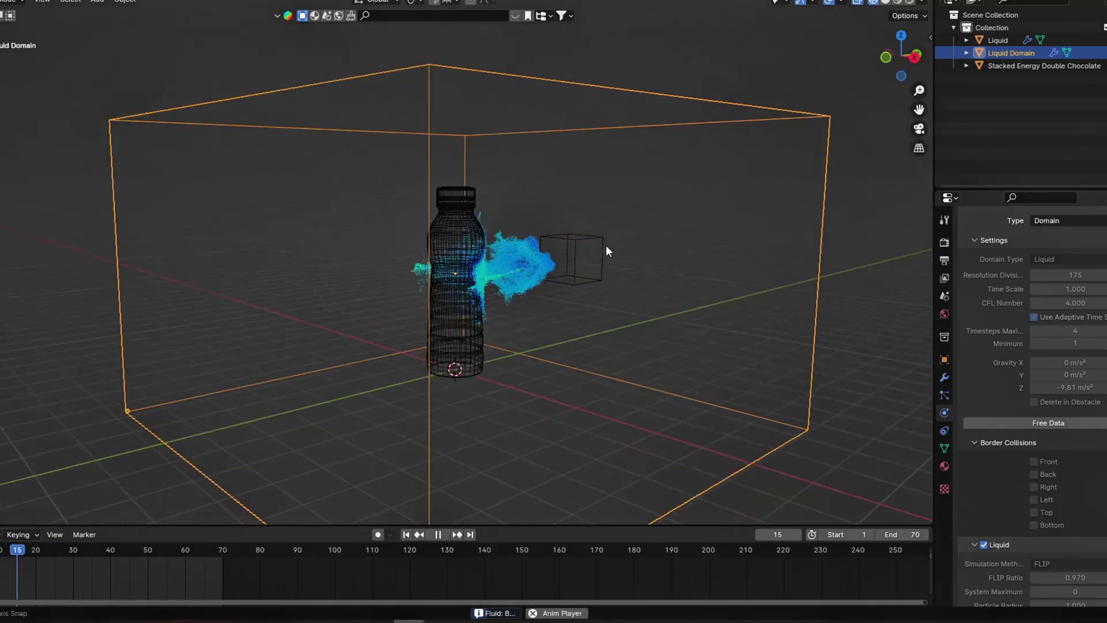
Place the camera along Y about 10 m in front of the bottle and show its transform values.
{"action": "middle_click_drag", "start_coordinate": [606, 245], "coordinate": [656, 240]}
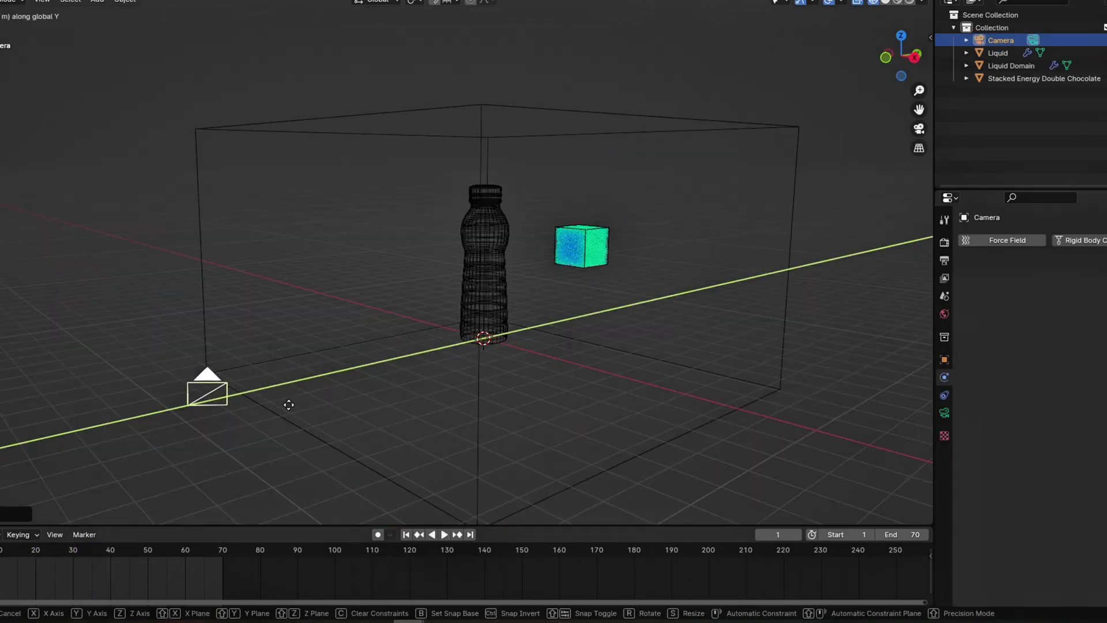
{"action": "left_click", "coordinate": [289, 405]}
{"action": "key", "text": "n"}
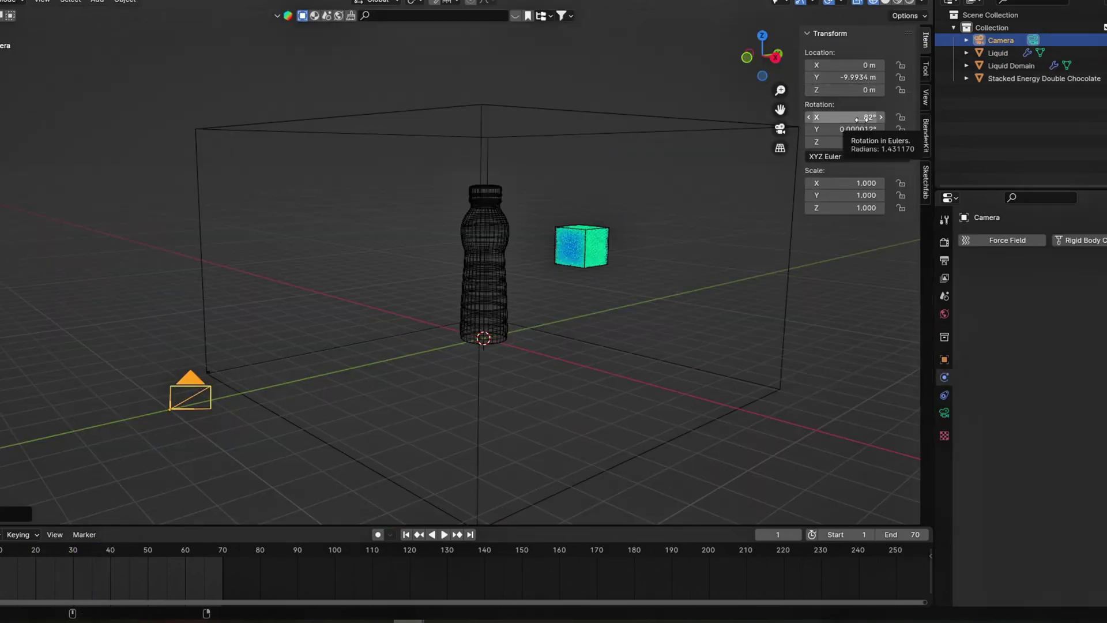
Enable mesh generation on the liquid domain with an Upres Factor of 3.
{"action": "key", "text": "KP_0"}
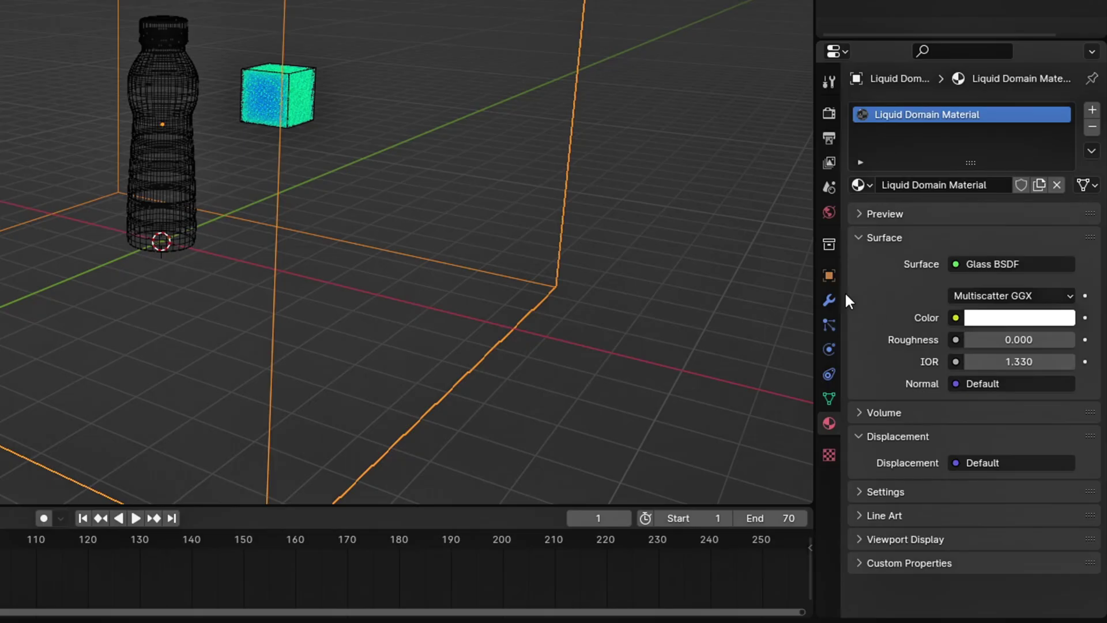
{"action": "left_click", "coordinate": [829, 349]}
{"action": "scroll", "coordinate": [997, 449], "scroll_direction": "down", "scroll_amount": 15}
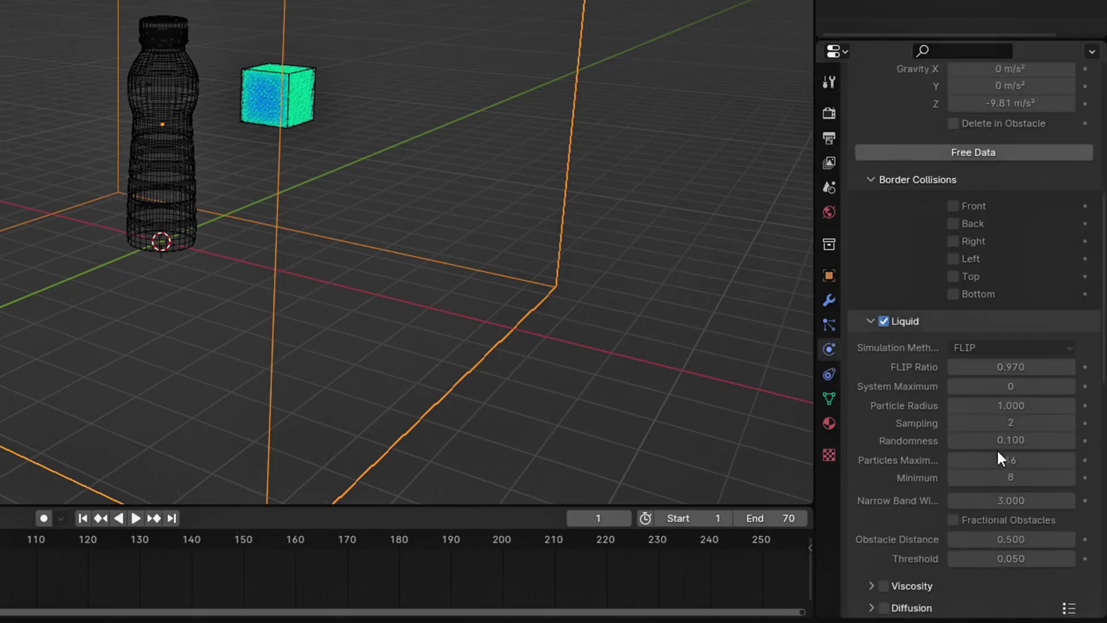
{"action": "left_click", "coordinate": [879, 405]}
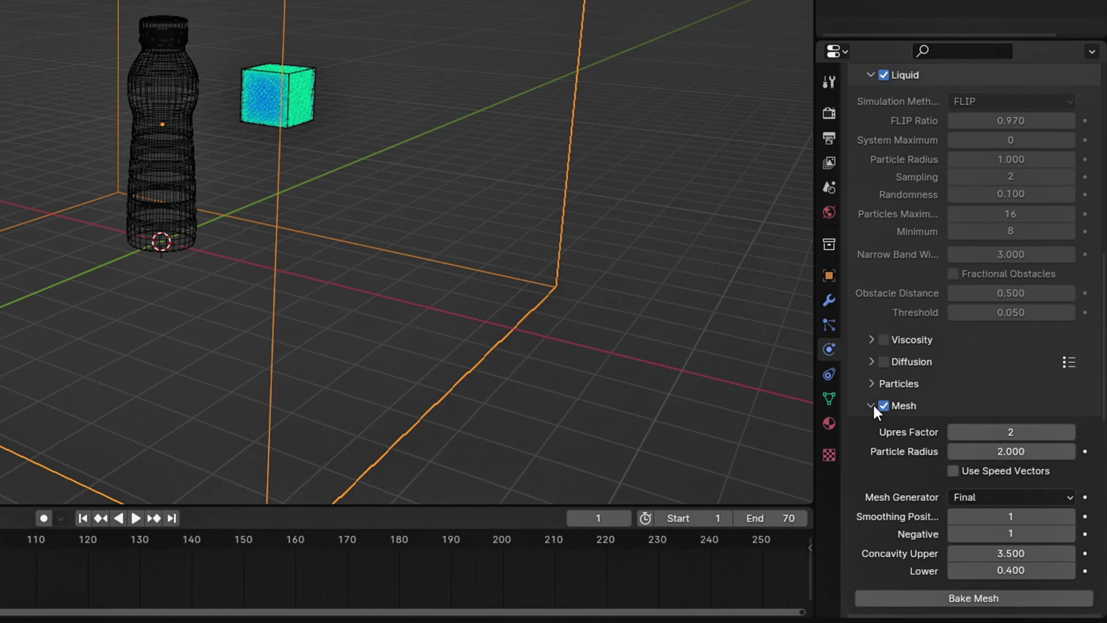
{"action": "double_click", "coordinate": [1059, 431]}
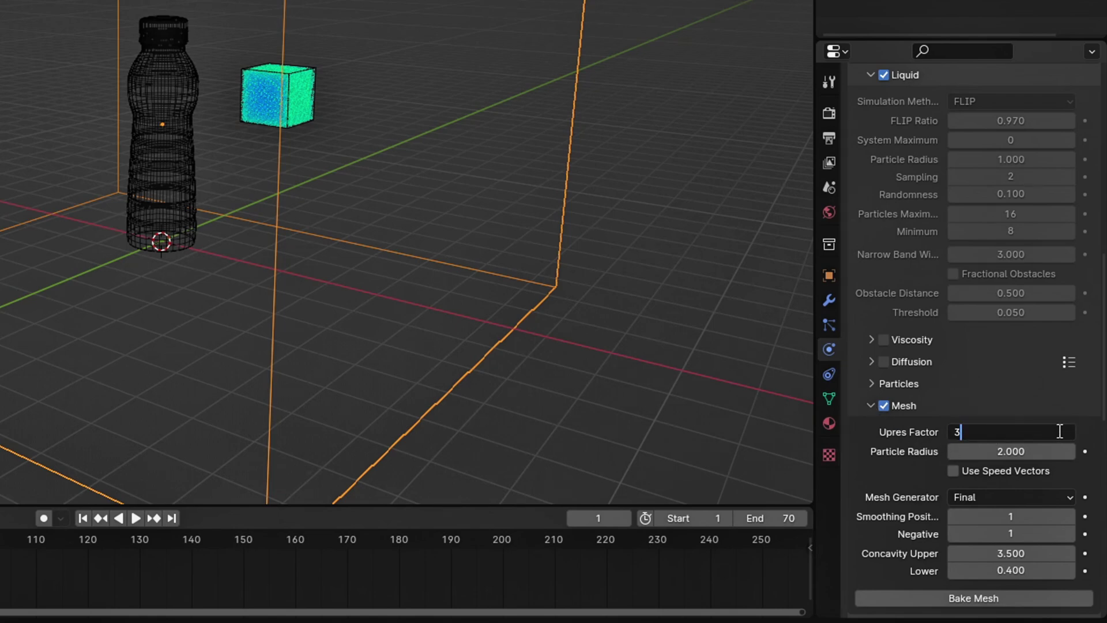
{"action": "type", "text": "3"}
{"action": "key", "text": "Return"}
Set mesh smoothing positive and negative to 3 and start Bake Mesh.
{"action": "scroll", "coordinate": [881, 452], "scroll_direction": "down", "scroll_amount": 1}
{"action": "double_click", "coordinate": [1047, 478]}
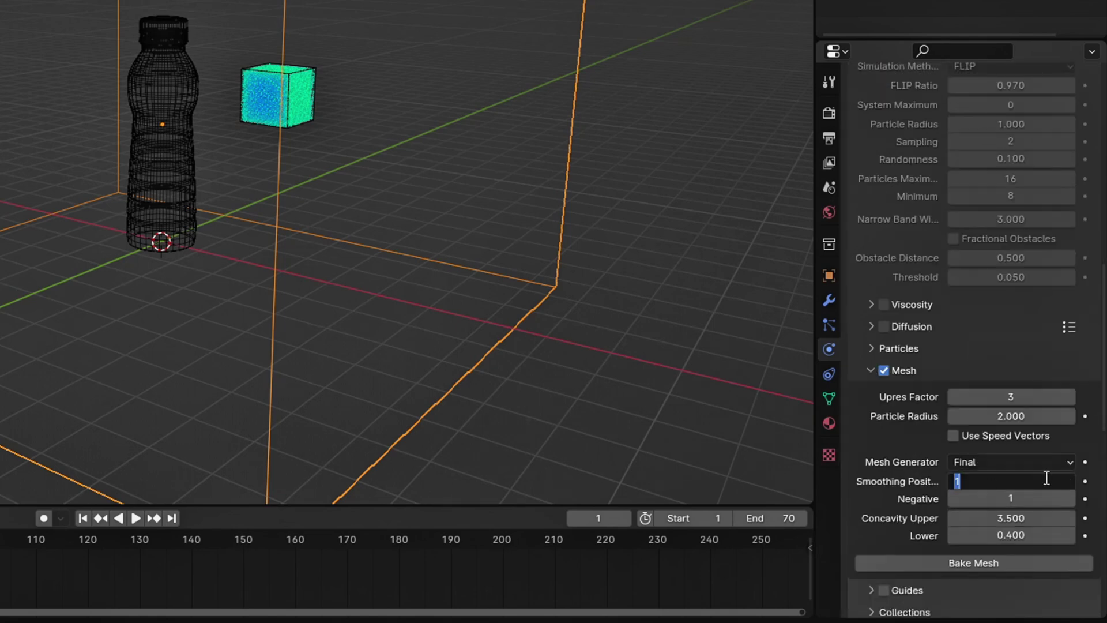
{"action": "type", "text": "3"}
{"action": "key", "text": "Return"}
{"action": "double_click", "coordinate": [1032, 497]}
{"action": "type", "text": "3"}
{"action": "key", "text": "Return"}
{"action": "scroll", "coordinate": [979, 567], "scroll_direction": "down", "scroll_amount": 2}
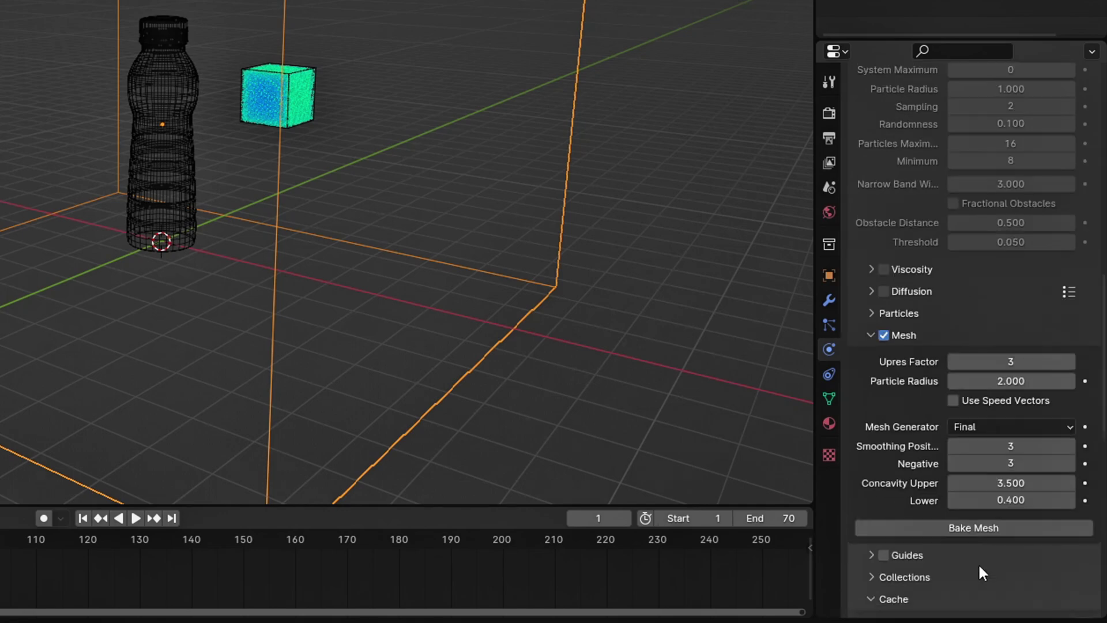
{"action": "scroll", "coordinate": [979, 566], "scroll_direction": "down", "scroll_amount": 1}
{"action": "left_click", "coordinate": [974, 494]}
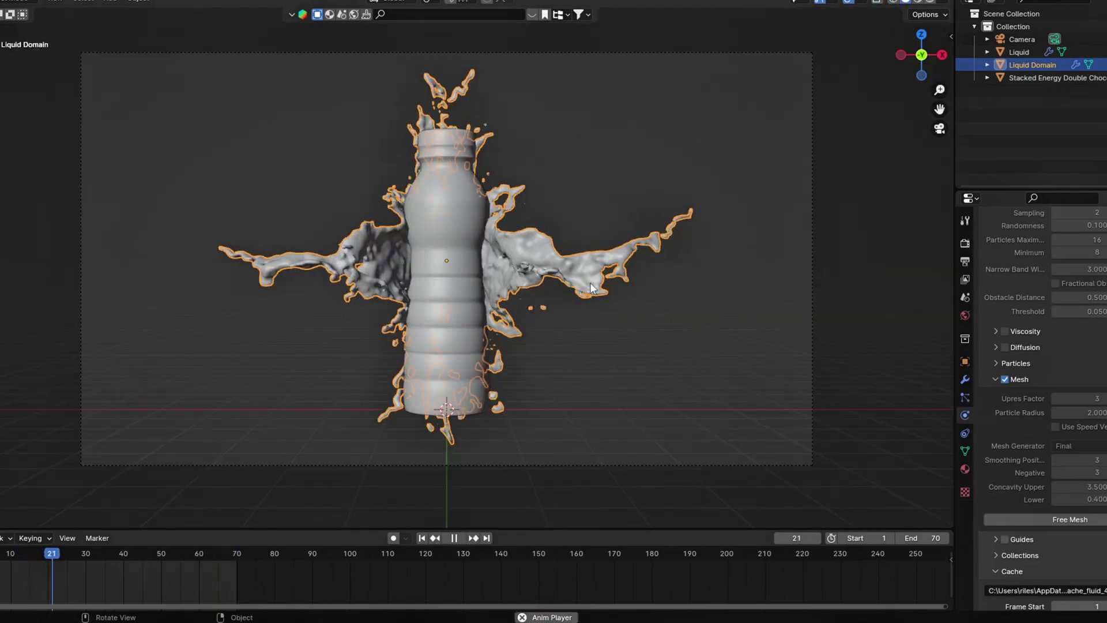
Stop playback and add a plane rotated 90° on X and scaled 8 times.
{"action": "key", "text": "space"}
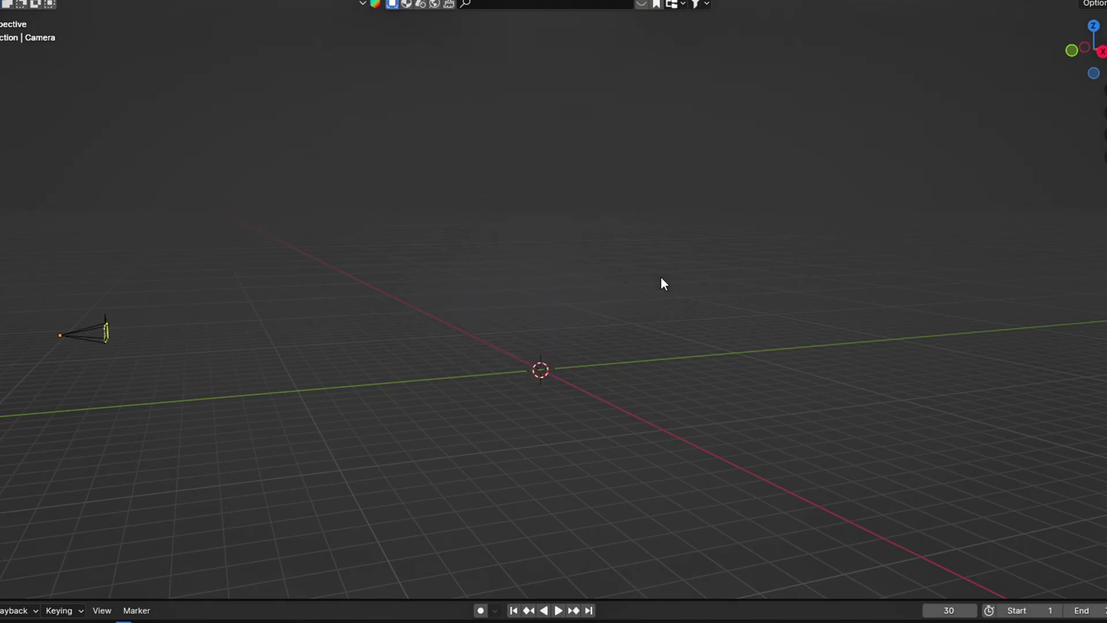
{"action": "key", "text": "shift+a"}
{"action": "mouse_move", "coordinate": [637, 67]}
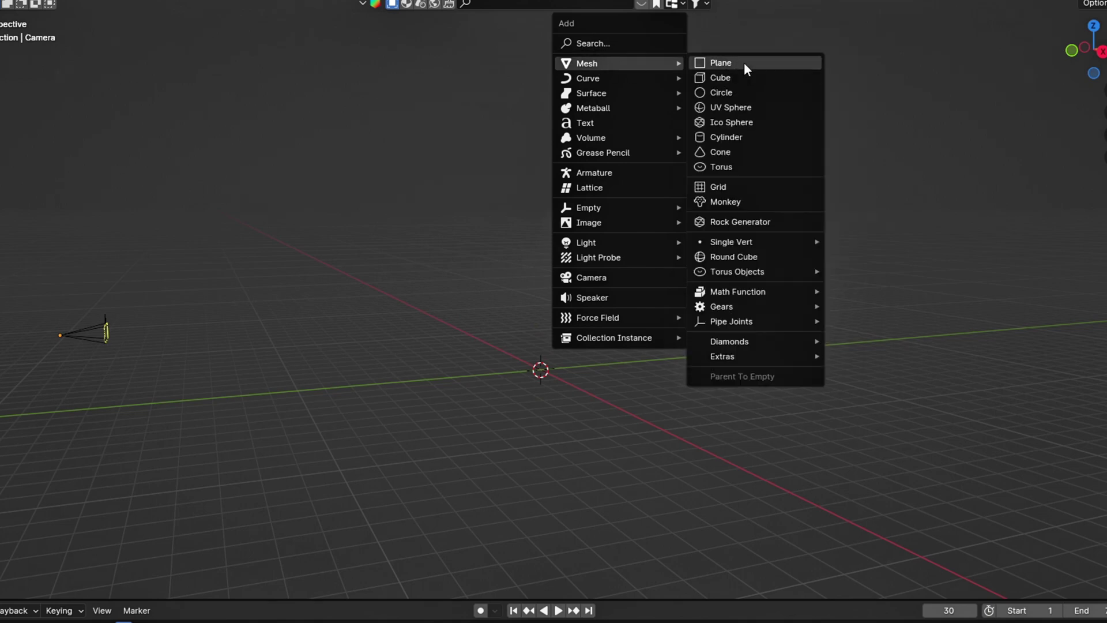
{"action": "left_click", "coordinate": [744, 62]}
{"action": "type", "text": "rx90"}
{"action": "key", "text": "Return"}
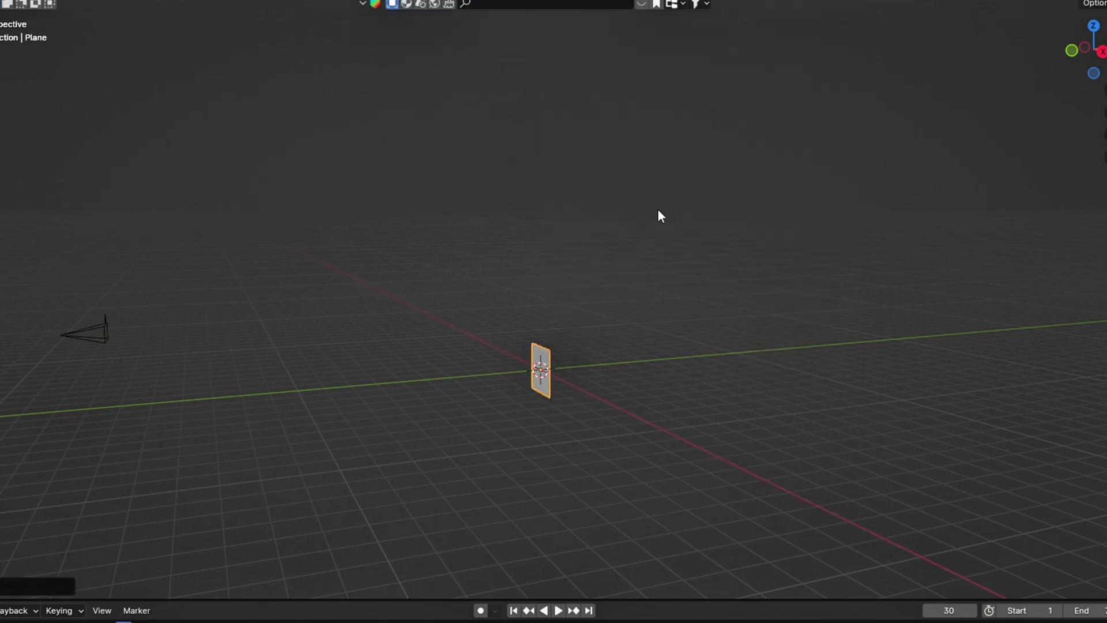
{"action": "type", "text": "s8"}
{"action": "key", "text": "Return"}
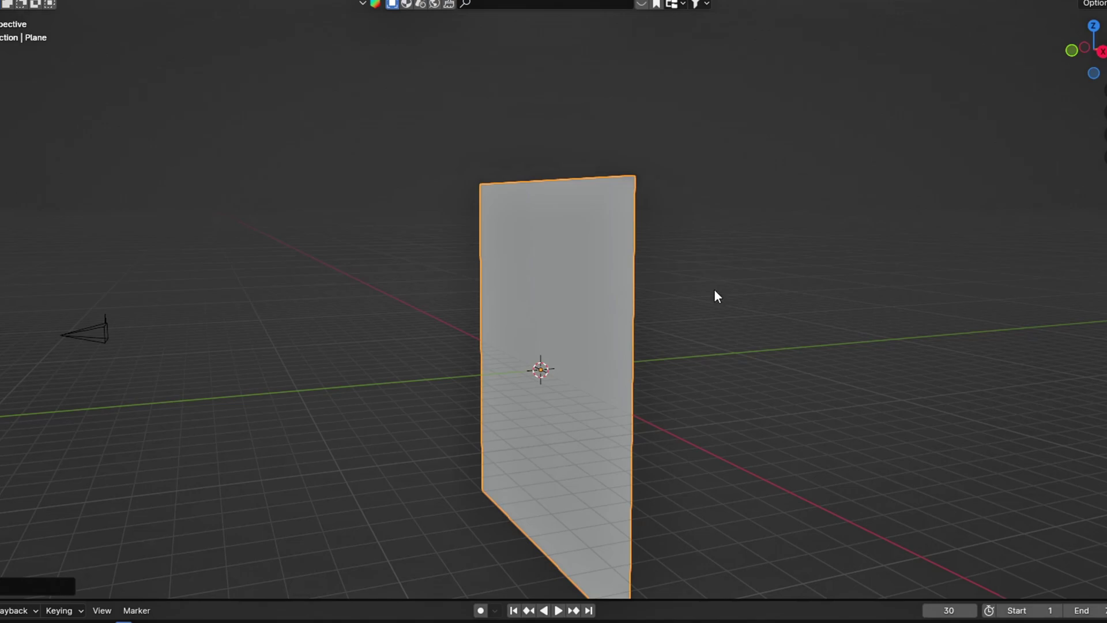
Subdivide the plane's mesh in Edit Mode with 20 cuts.
{"action": "middle_click_drag", "start_coordinate": [715, 289], "coordinate": [641, 575]}
{"action": "key", "text": "Tab"}
{"action": "right_click", "coordinate": [701, 476]}
{"action": "left_click", "coordinate": [701, 476]}
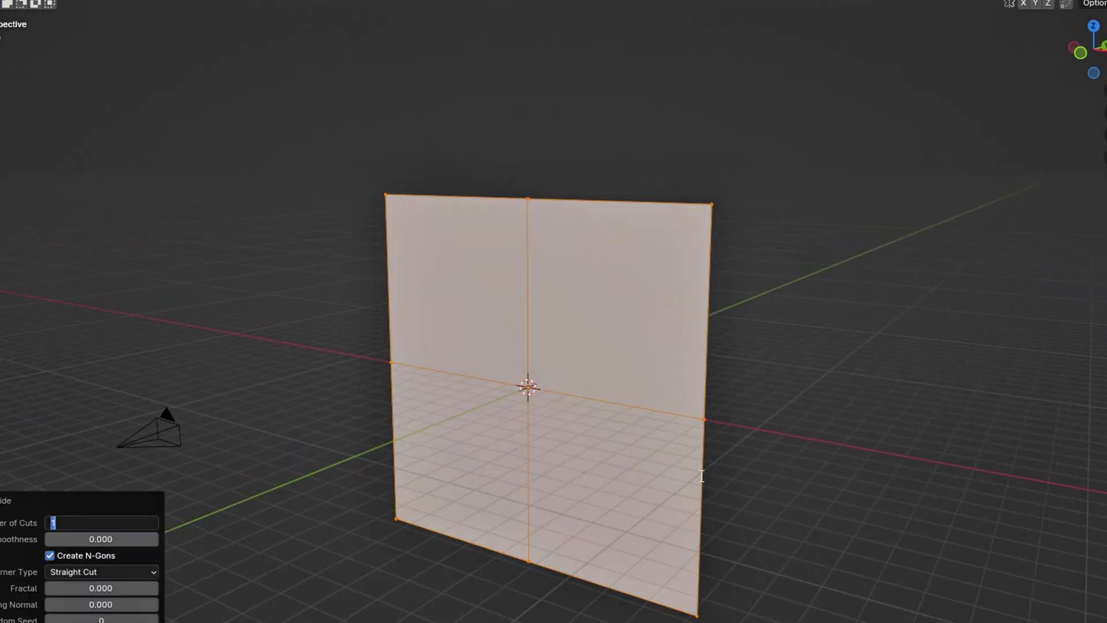
{"action": "type", "text": "20"}
{"action": "key", "text": "Return"}
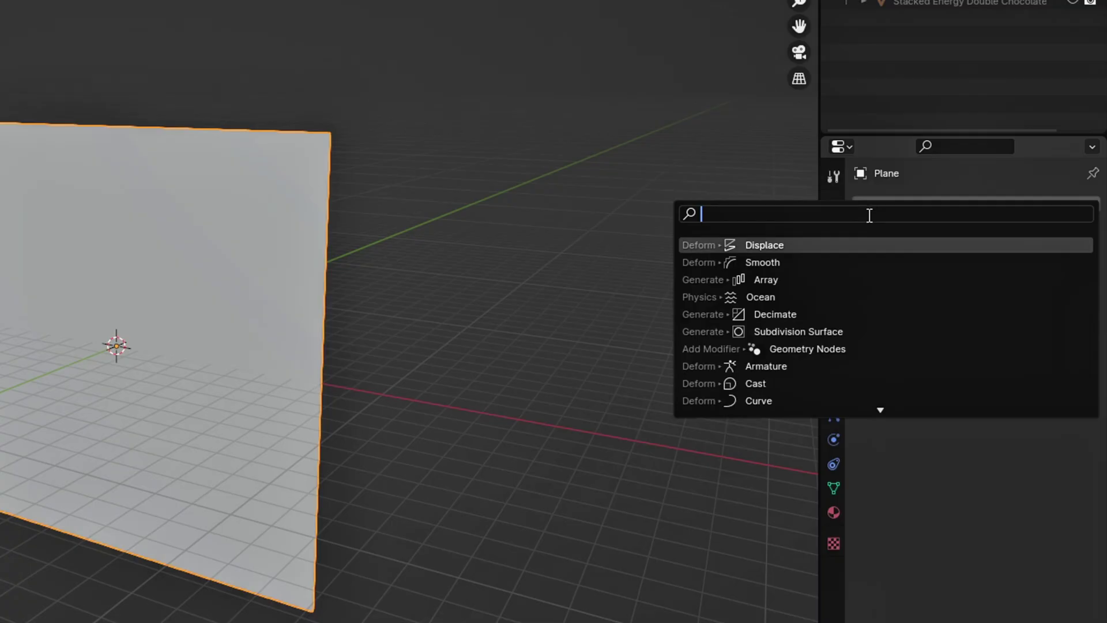
Add a Displace modifier to the plane using a new Clouds texture.
{"action": "type", "text": "displa"}
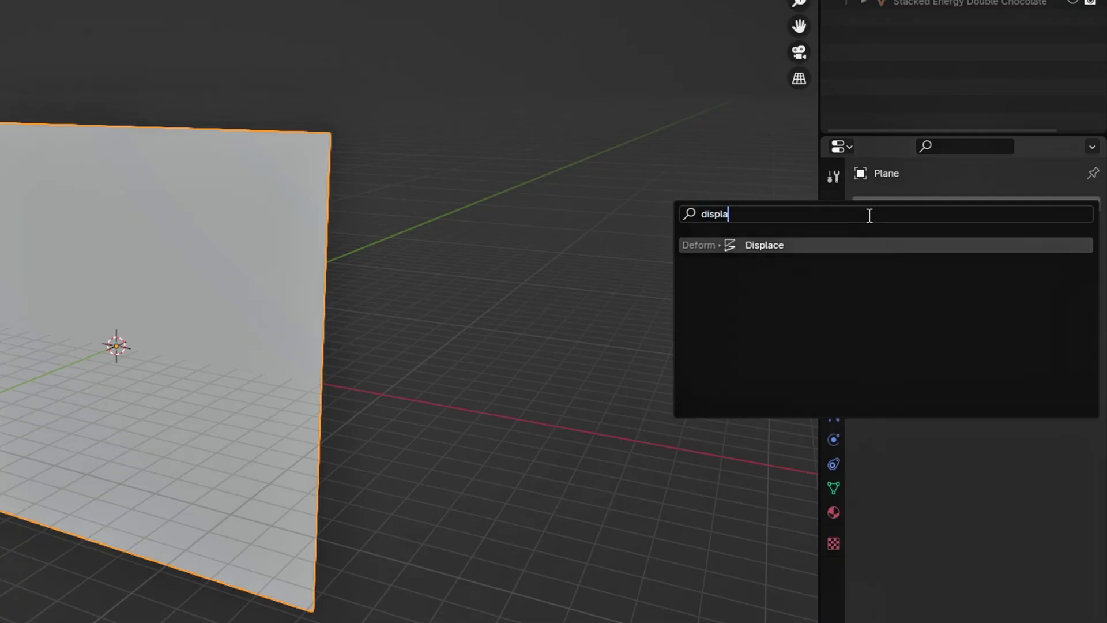
{"action": "key", "text": "Return"}
{"action": "left_click", "coordinate": [934, 256]}
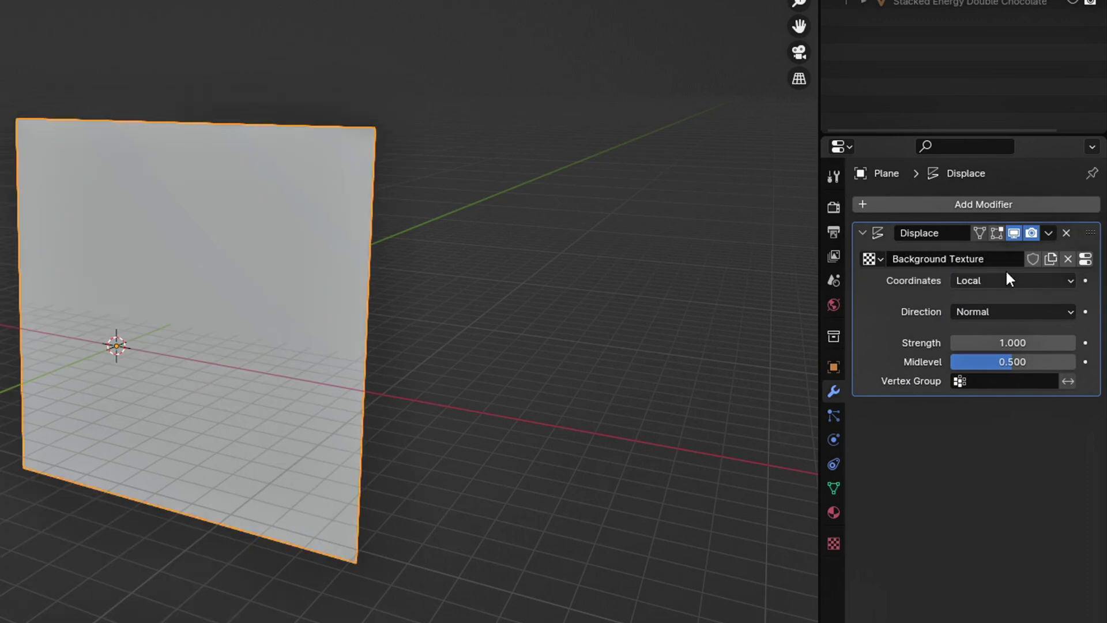
{"action": "left_click", "coordinate": [834, 543]}
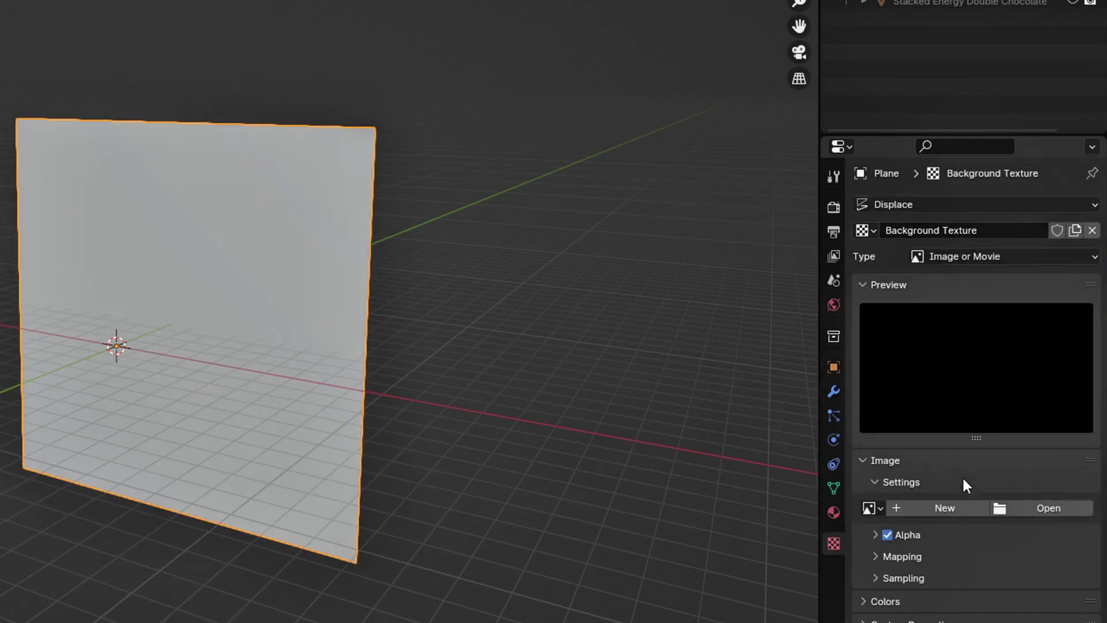
{"action": "left_click", "coordinate": [1017, 255]}
{"action": "left_click", "coordinate": [949, 314]}
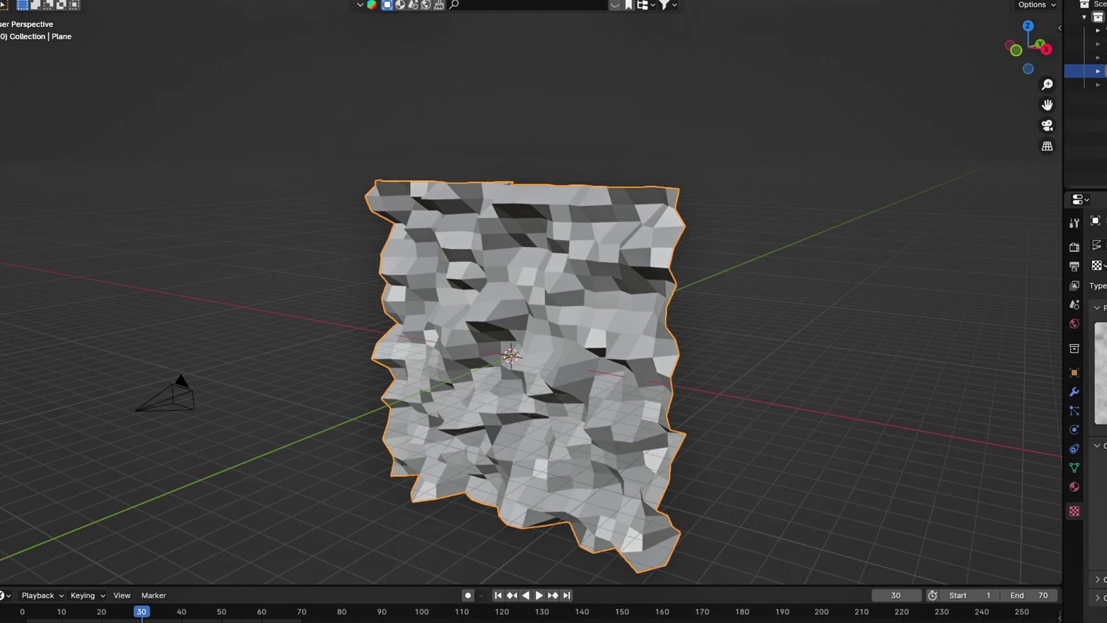
Enlarge the plane to fill the camera view and shade it smooth.
{"action": "key", "text": "KP_0"}
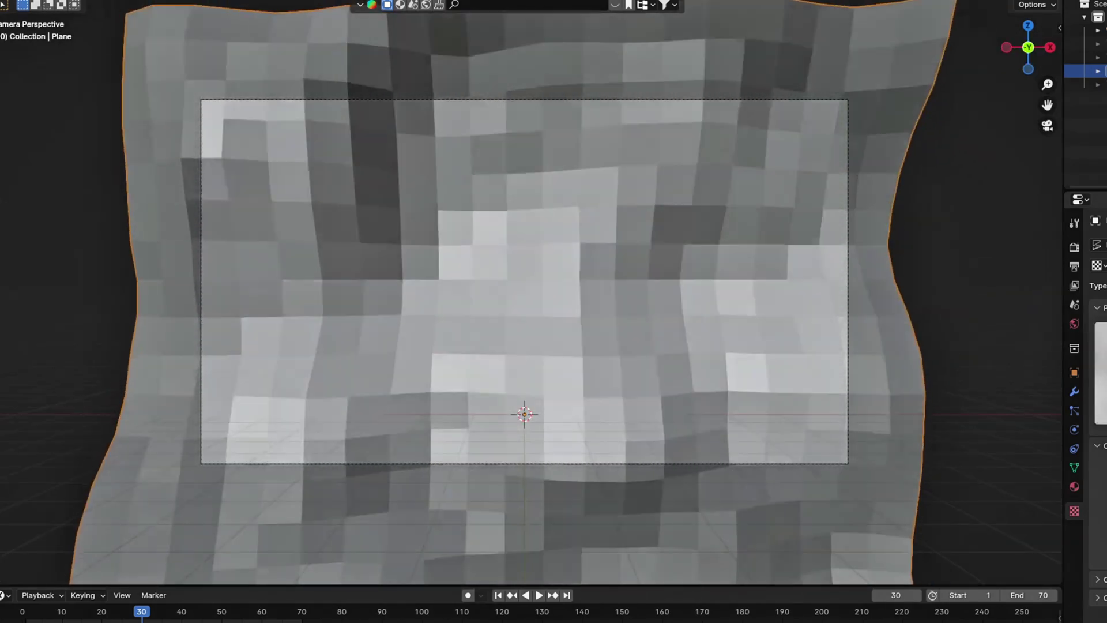
{"action": "middle_click_drag", "start_coordinate": [865, 439], "coordinate": [750, 430]}
{"action": "left_click", "coordinate": [1048, 126]}
{"action": "key", "text": "s"}
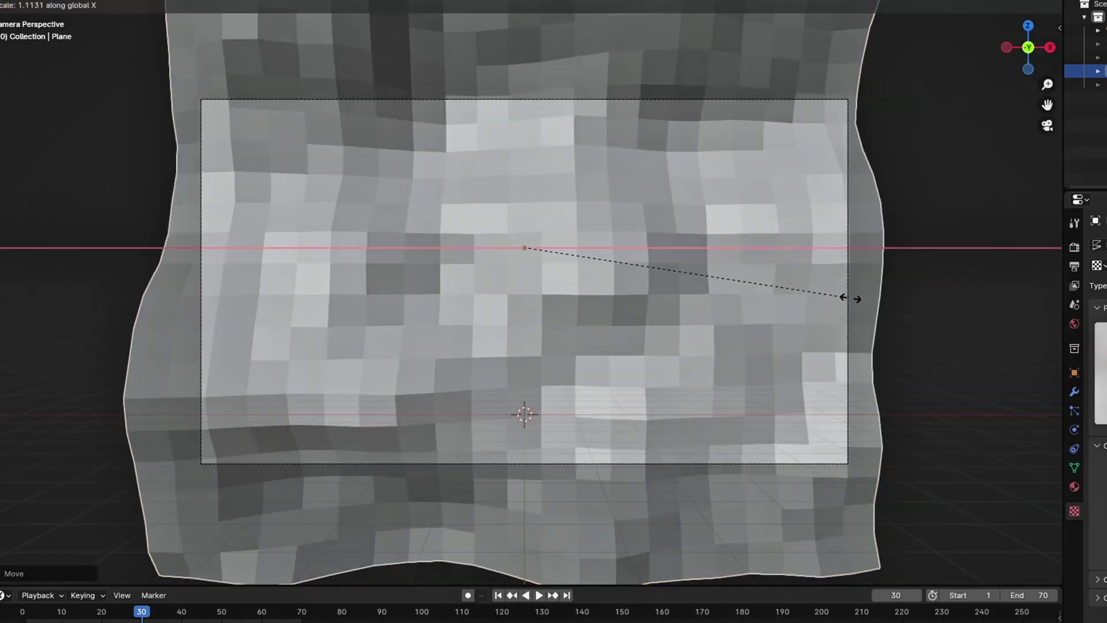
{"action": "left_click", "coordinate": [1054, 462]}
{"action": "right_click", "coordinate": [835, 262]}
{"action": "left_click", "coordinate": [835, 257]}
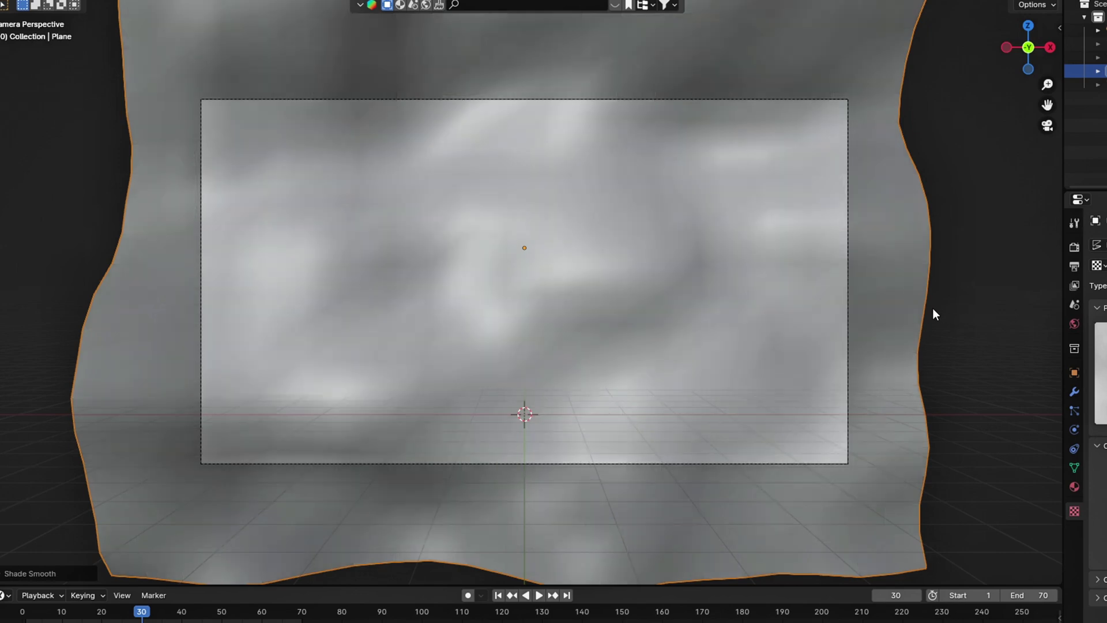
Move the background plane back along Y behind the splash.
{"action": "middle_click_drag", "start_coordinate": [933, 308], "coordinate": [867, 320]}
{"action": "key", "text": "z"}
{"action": "key", "text": "alt+h"}
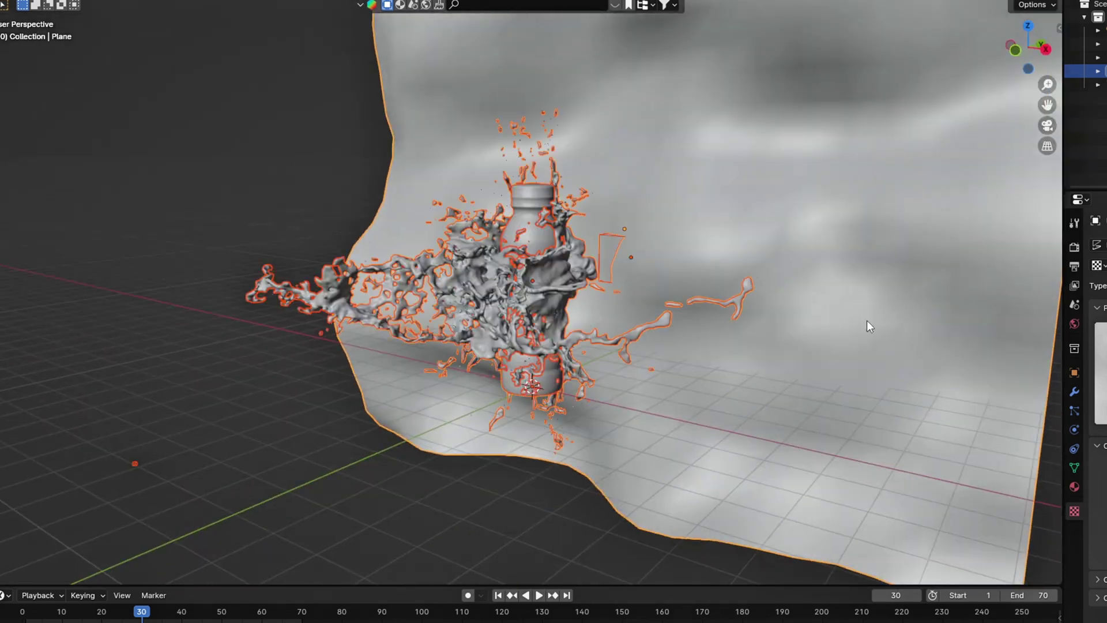
{"action": "left_click", "coordinate": [1047, 125]}
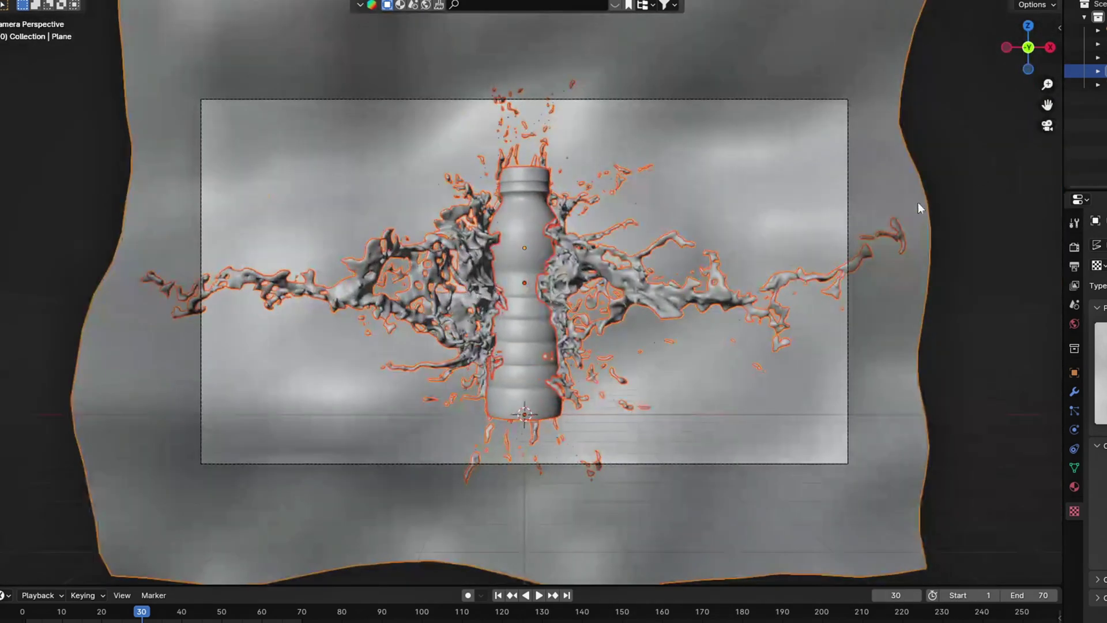
{"action": "left_click", "coordinate": [725, 194]}
{"action": "middle_click_drag", "start_coordinate": [812, 245], "coordinate": [757, 279]}
{"action": "key", "text": "g"}
{"action": "key", "text": "y"}
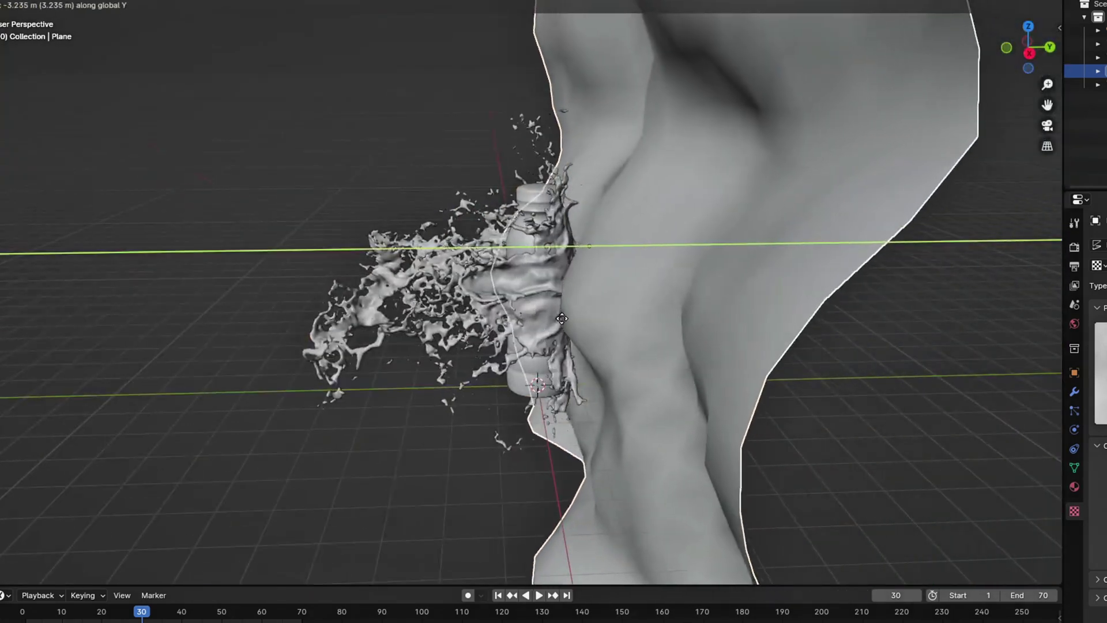
{"action": "left_click", "coordinate": [520, 320]}
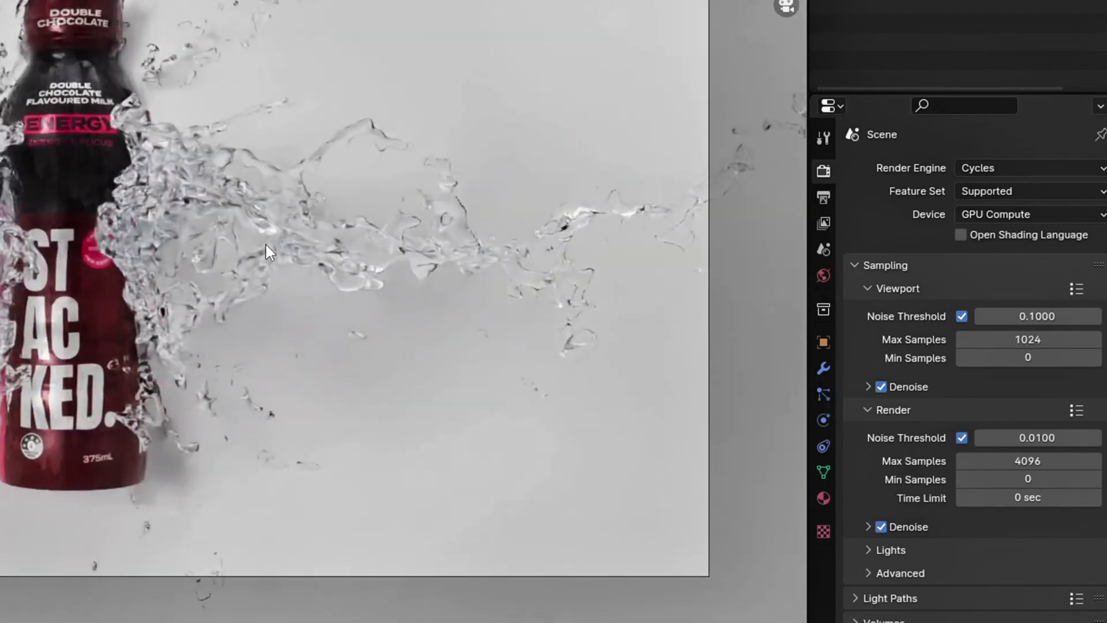
Switch the viewport to Solid shading from the Z shading menu.
{"action": "key", "text": "z"}
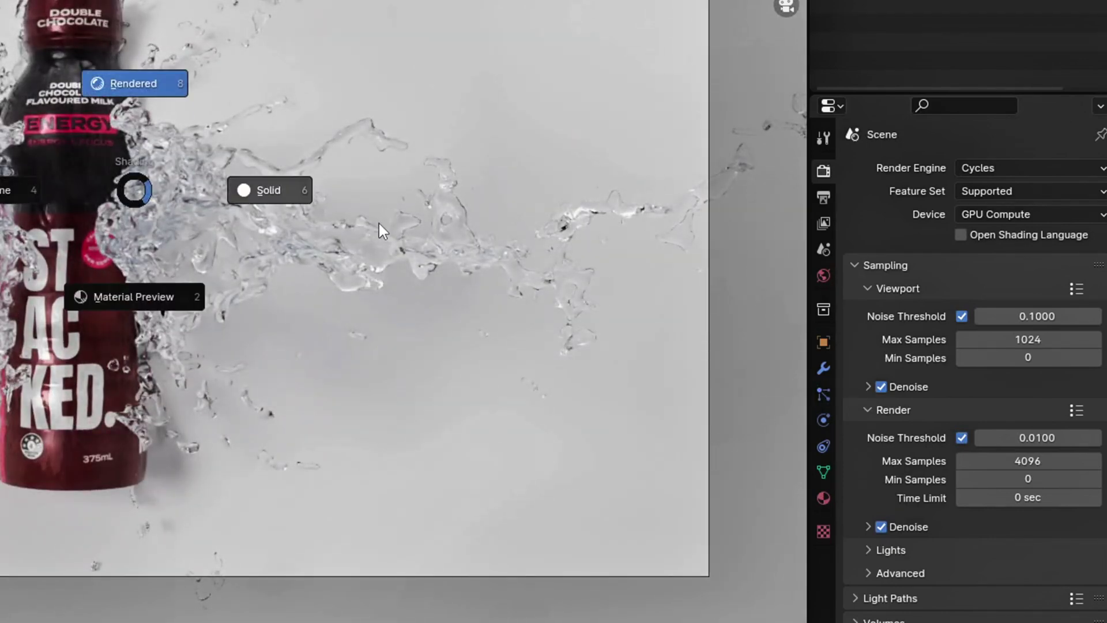
{"action": "left_click", "coordinate": [379, 223]}
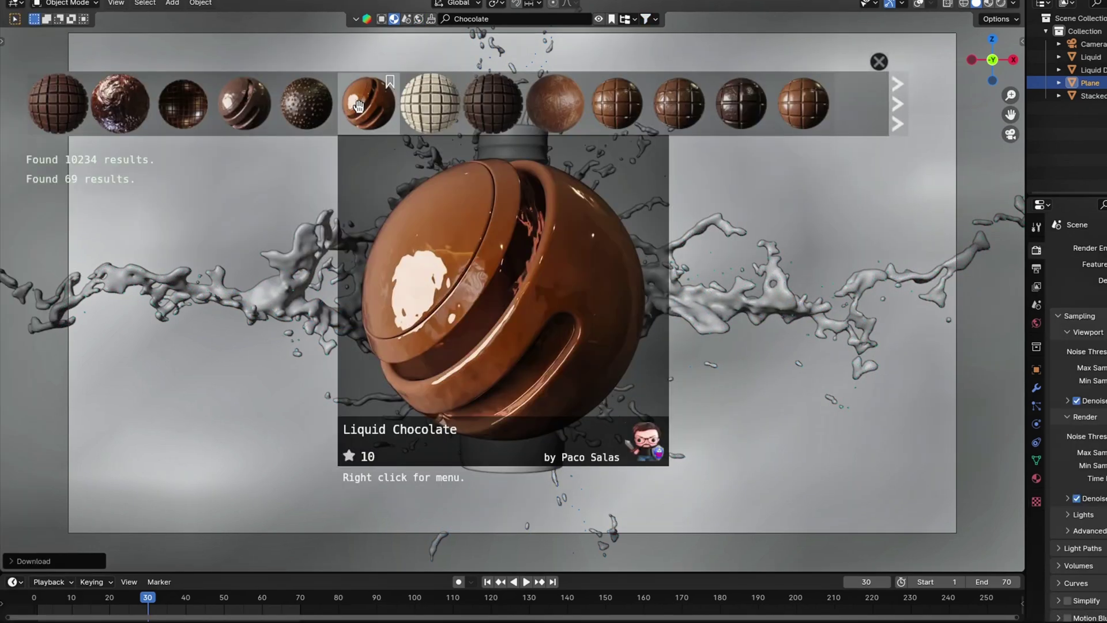
Drop the Liquid Chocolate material onto the plane and sample the bottle's dark colour for it.
{"action": "left_click_drag", "start_coordinate": [358, 106], "coordinate": [366, 219]}
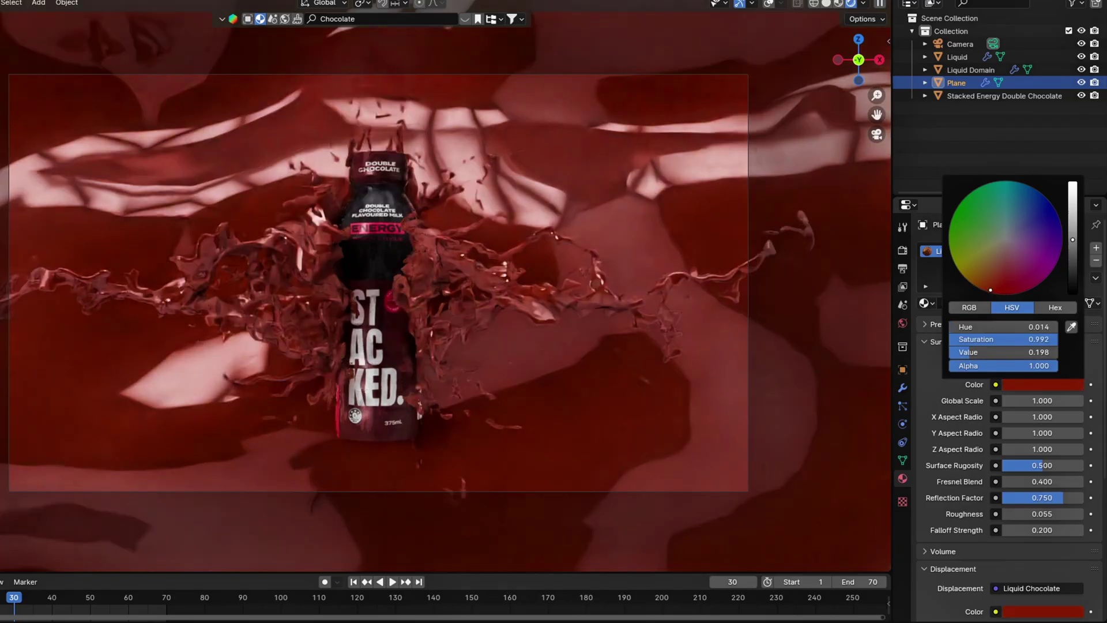
{"action": "left_click", "coordinate": [1072, 327]}
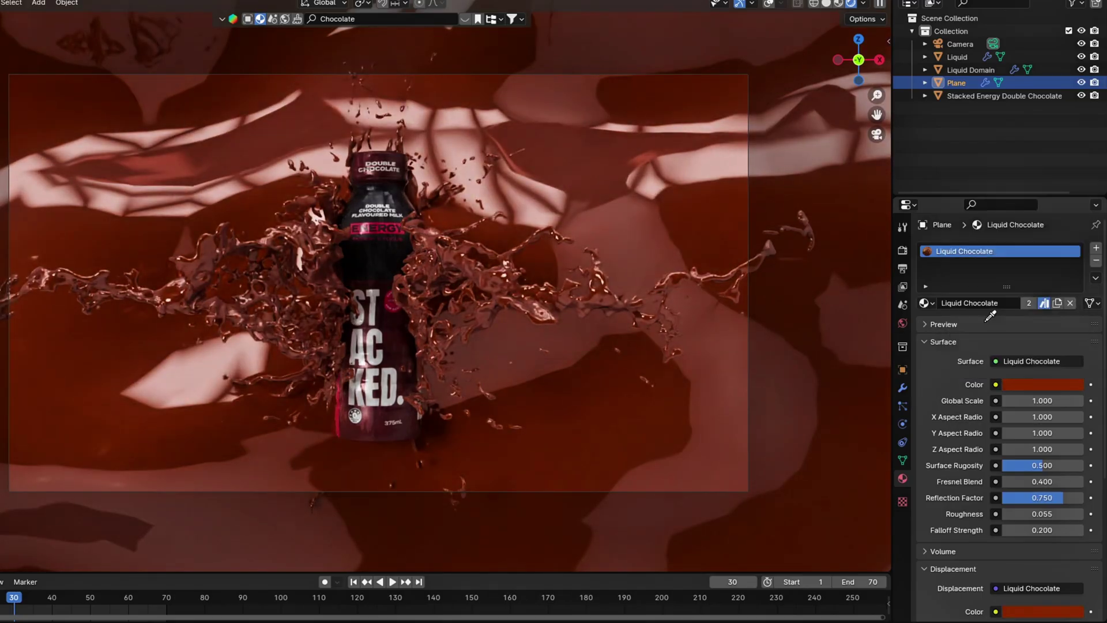
{"action": "left_click", "coordinate": [381, 416]}
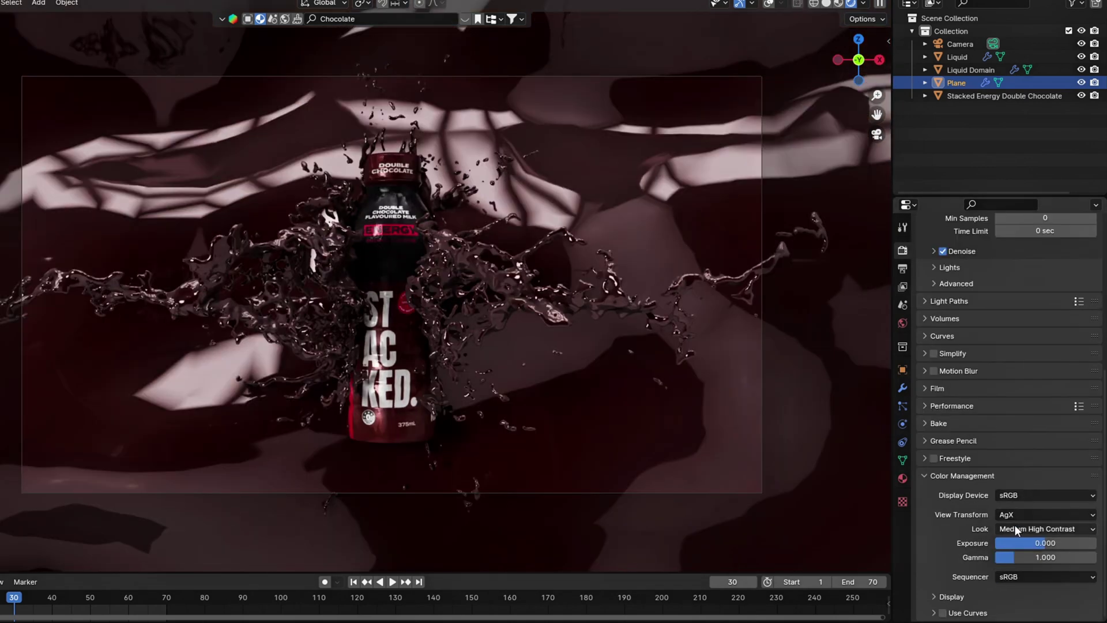
Try the High Contrast look, then return to Medium High Contrast.
{"action": "left_click", "coordinate": [1016, 530]}
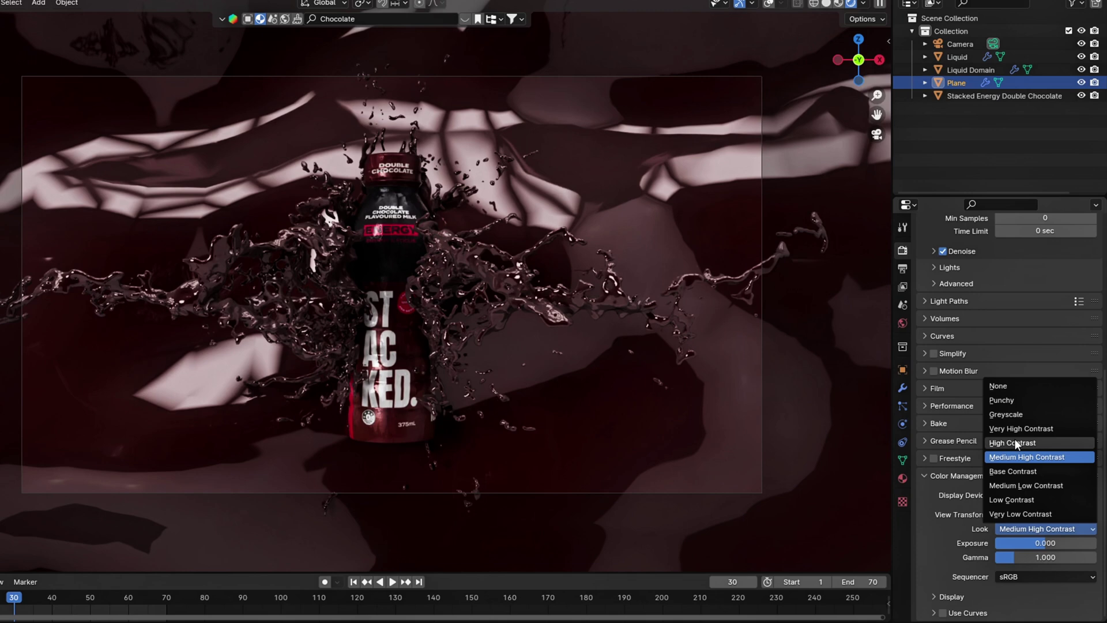
{"action": "left_click", "coordinate": [1013, 439]}
{"action": "left_click", "coordinate": [1016, 529]}
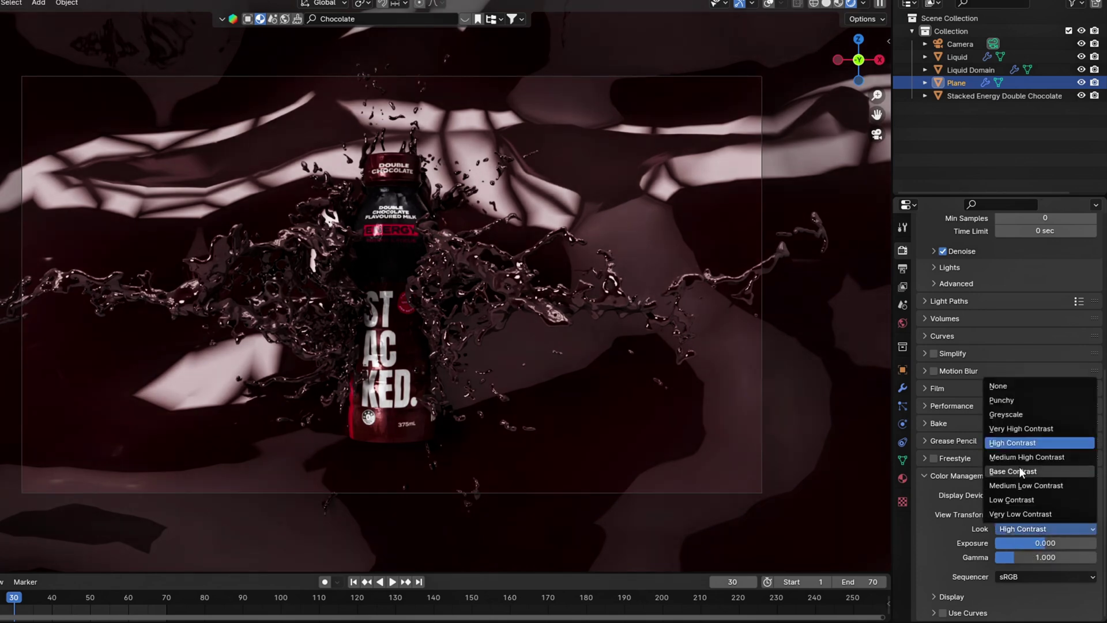
{"action": "left_click", "coordinate": [1016, 458]}
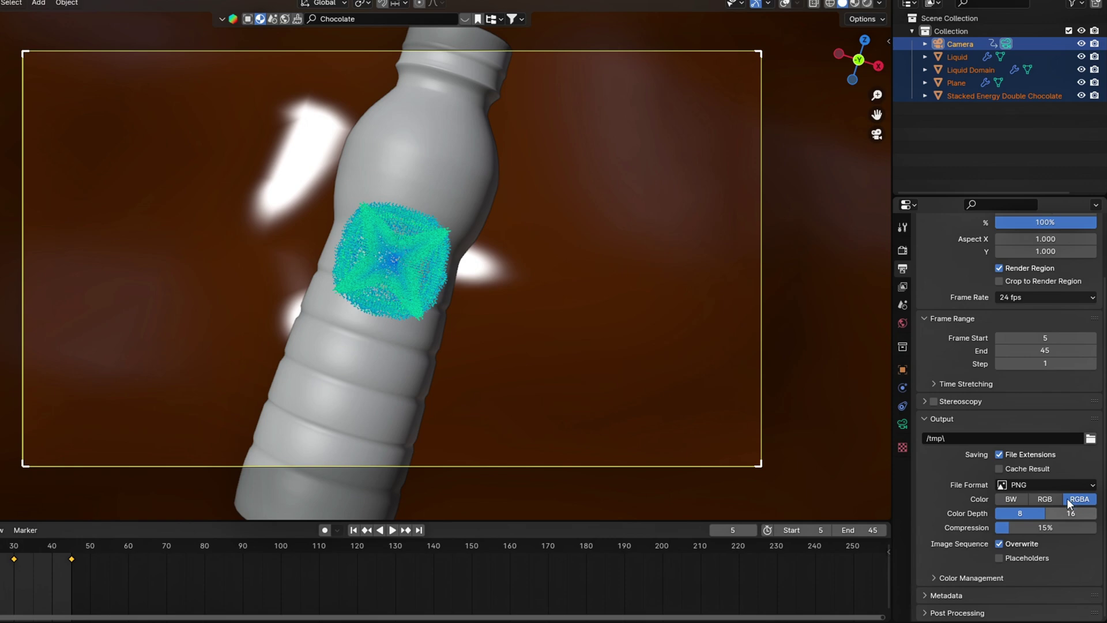
Set the output file format to FFmpeg Video, then bring up the Render menu.
{"action": "left_click", "coordinate": [1054, 485]}
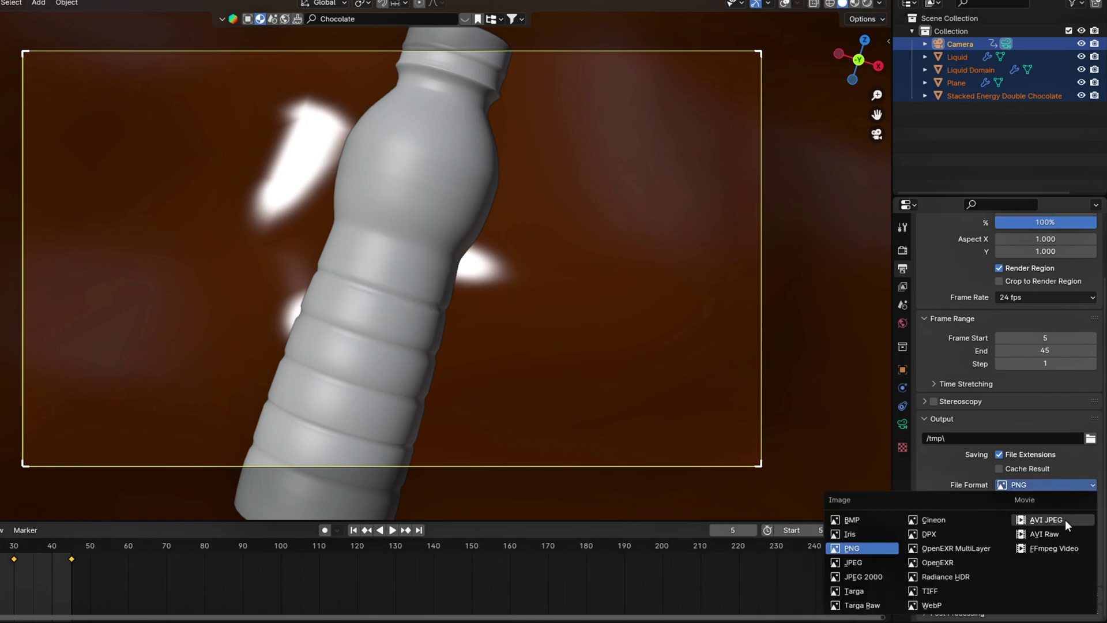
{"action": "left_click", "coordinate": [1041, 548]}
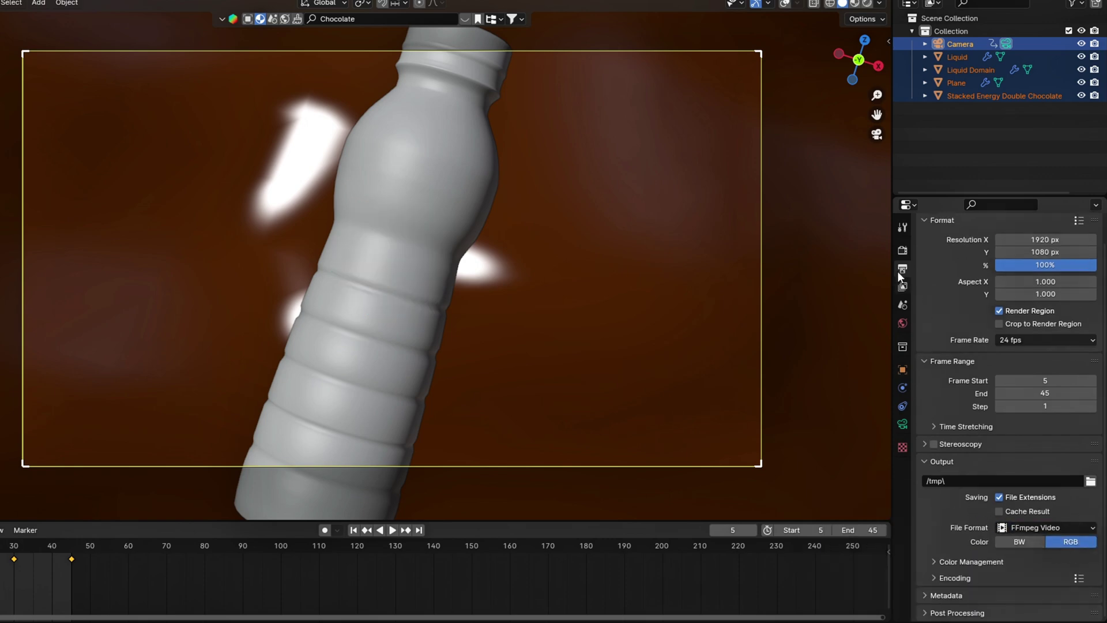
{"action": "left_click", "coordinate": [902, 250]}
{"action": "left_click", "coordinate": [121, 36]}
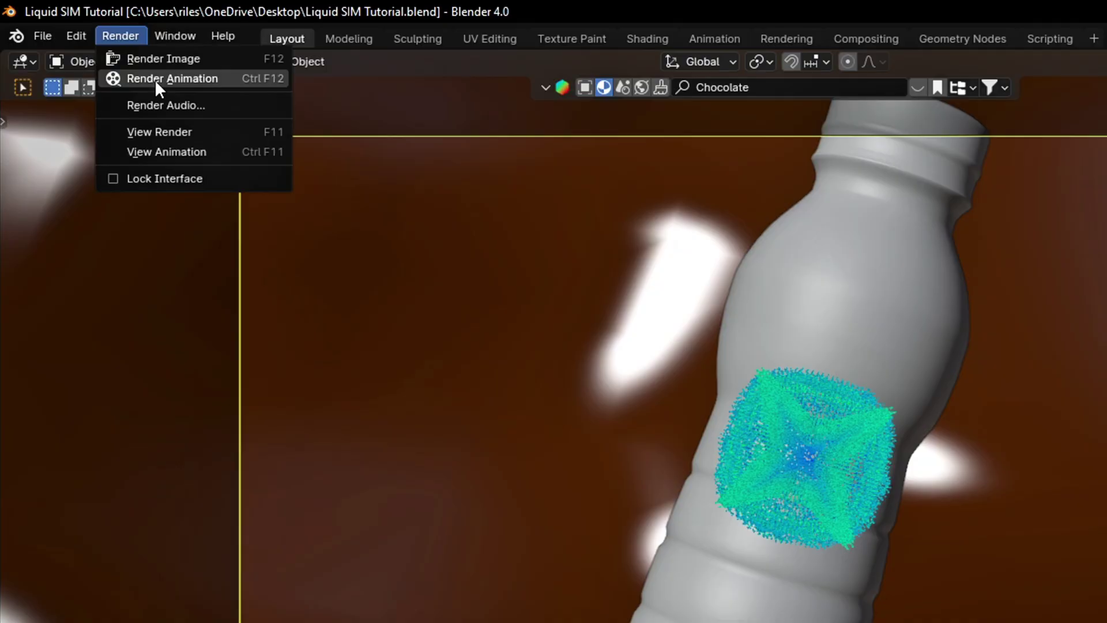